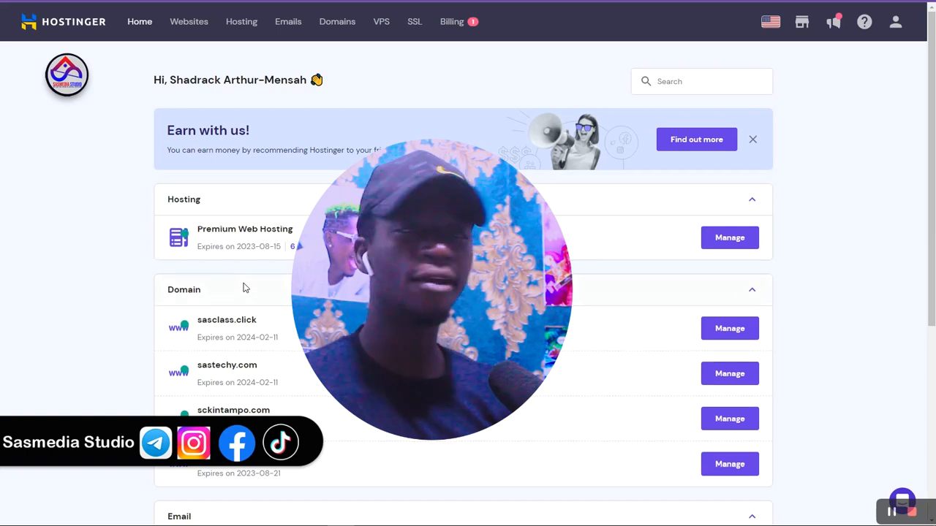
Visit the sasclass.click website from the domain list and return to the hosting account's home page
scroll(245, 288, down, 2)
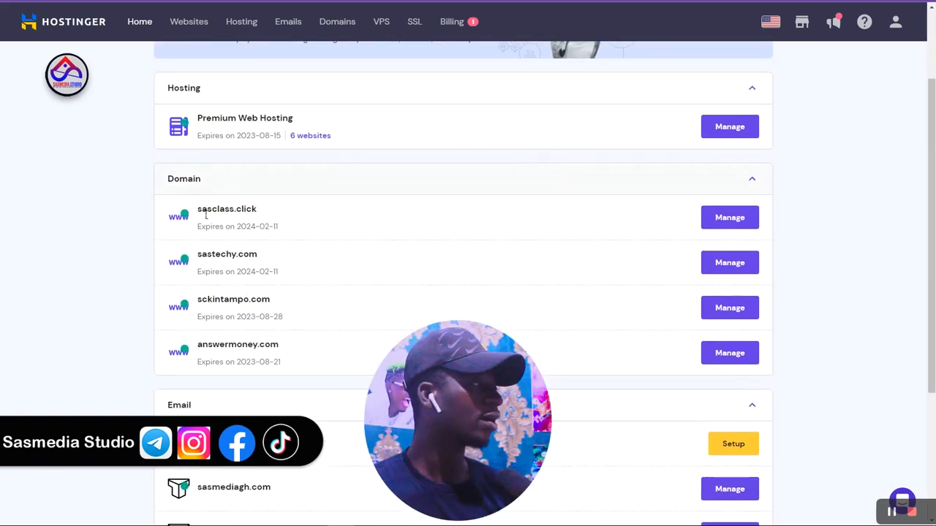
drag(197, 211, 255, 208)
right_click(257, 206)
click(312, 255)
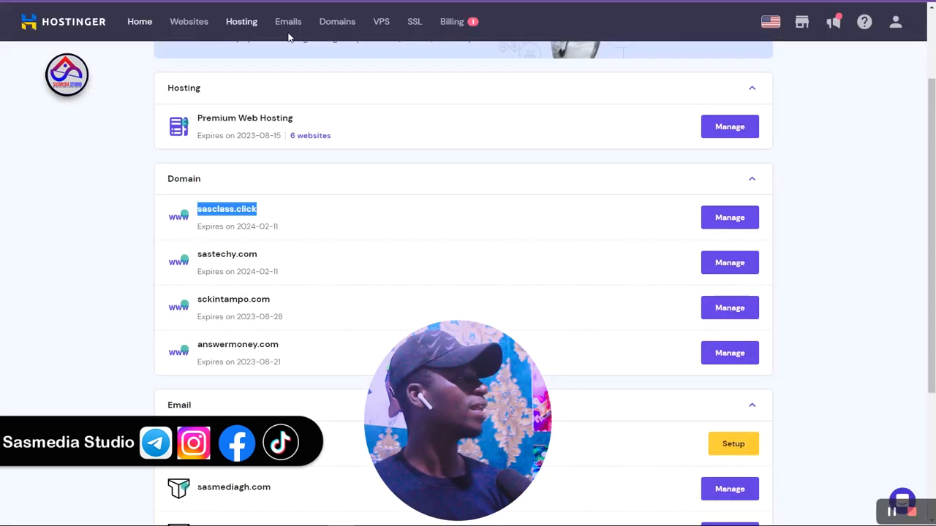
scroll(493, 157, up, 2)
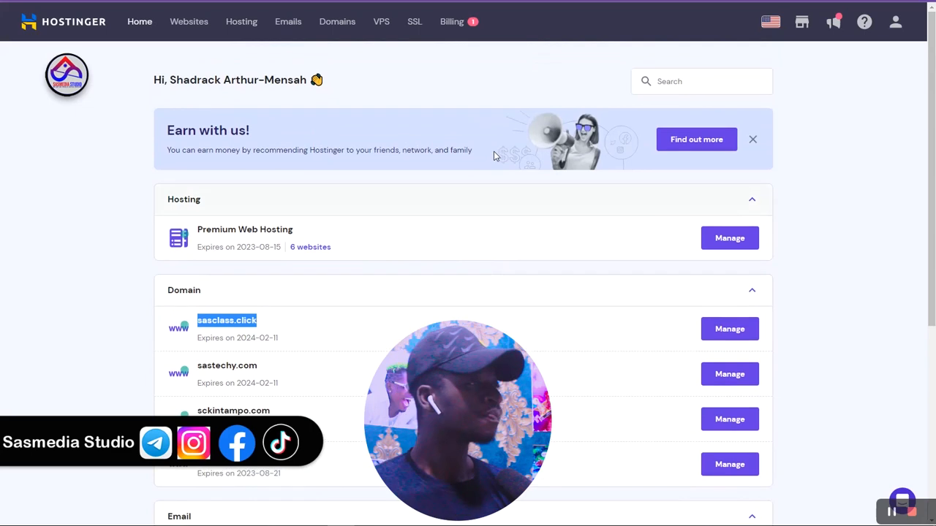
Open the subdomain management page for the sasclass.click website
click(187, 24)
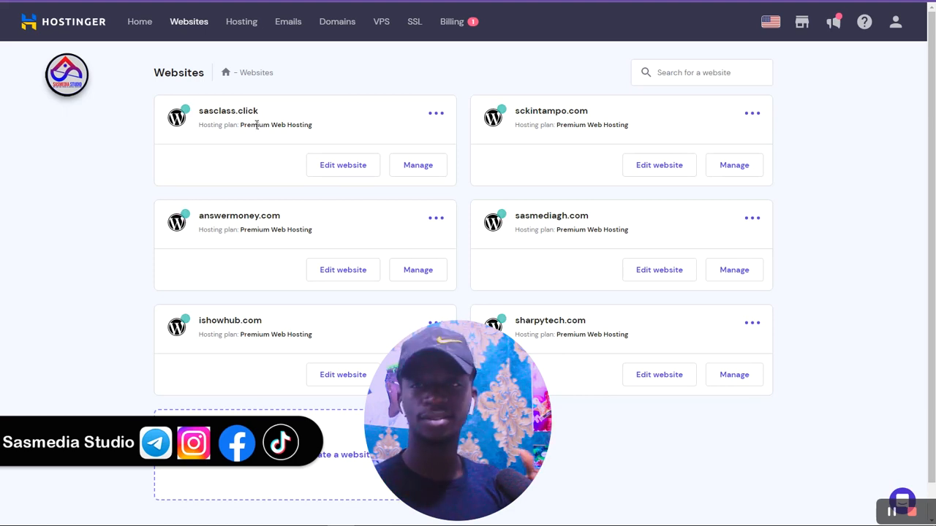
click(418, 167)
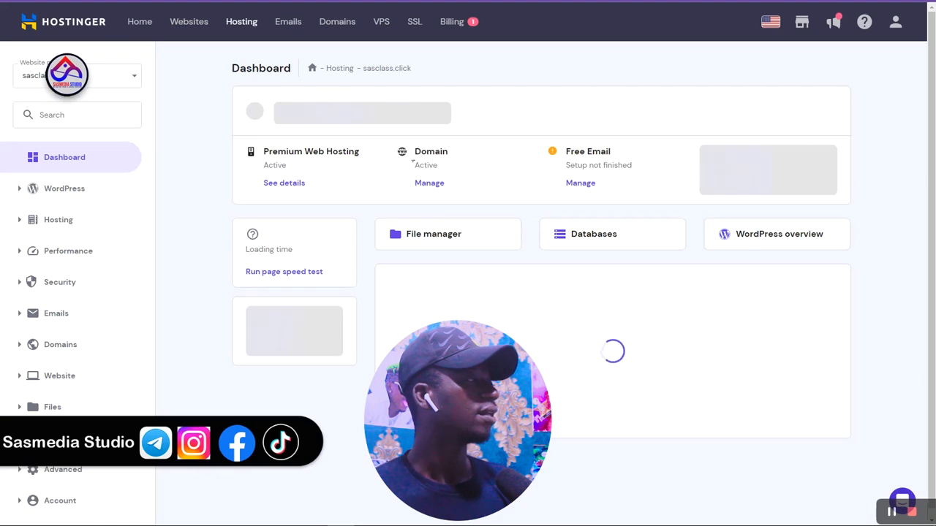
click(59, 347)
scroll(64, 345, down, 1)
scroll(64, 345, down, 1)
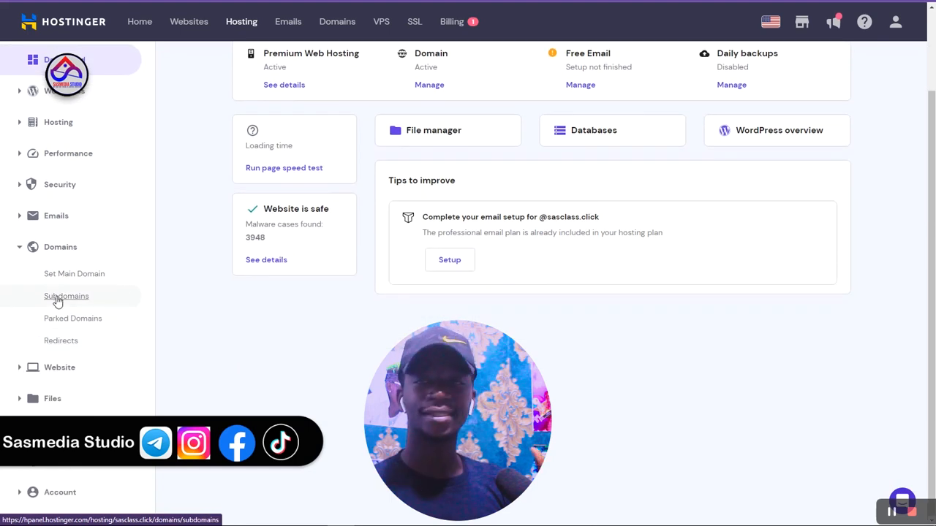
click(58, 300)
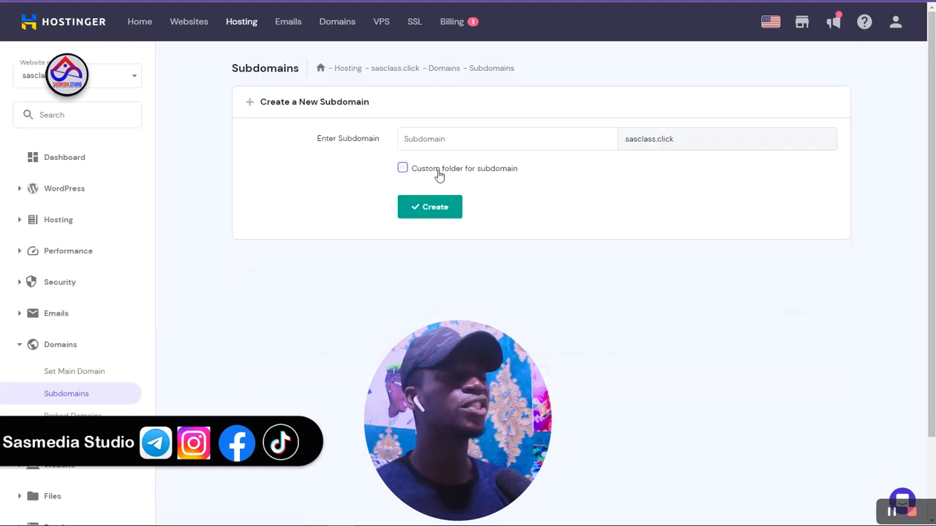
Create a new subdomain named article under sasclass.click, without a custom folder
click(478, 136)
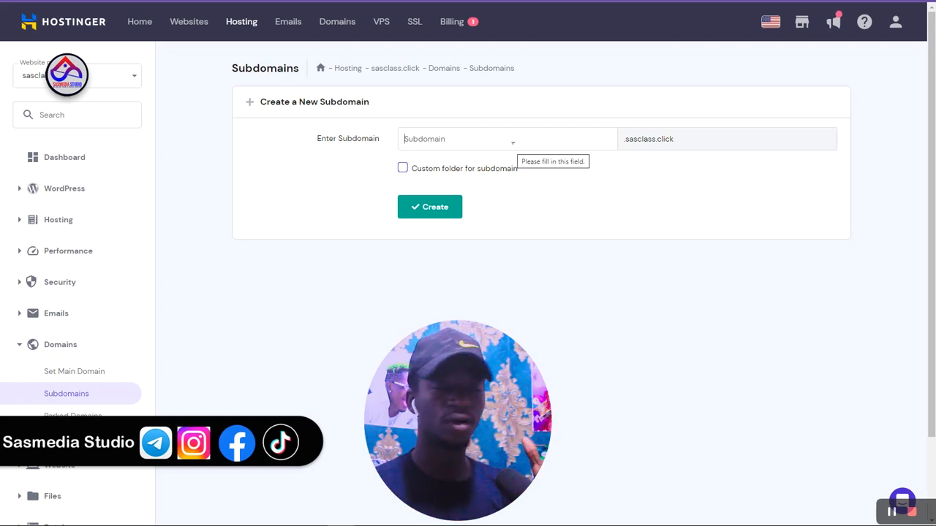
text(artic)
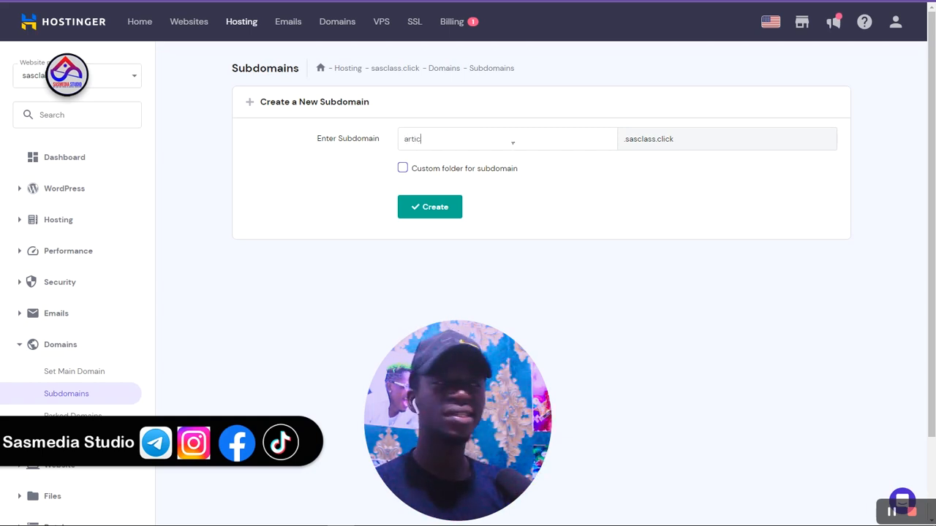
key(BackSpace)
key(BackSpace)
key(BackSpace)
key(BackSpace)
key(BackSpace)
key(BackSpace)
key(BackSpace)
key(BackSpace)
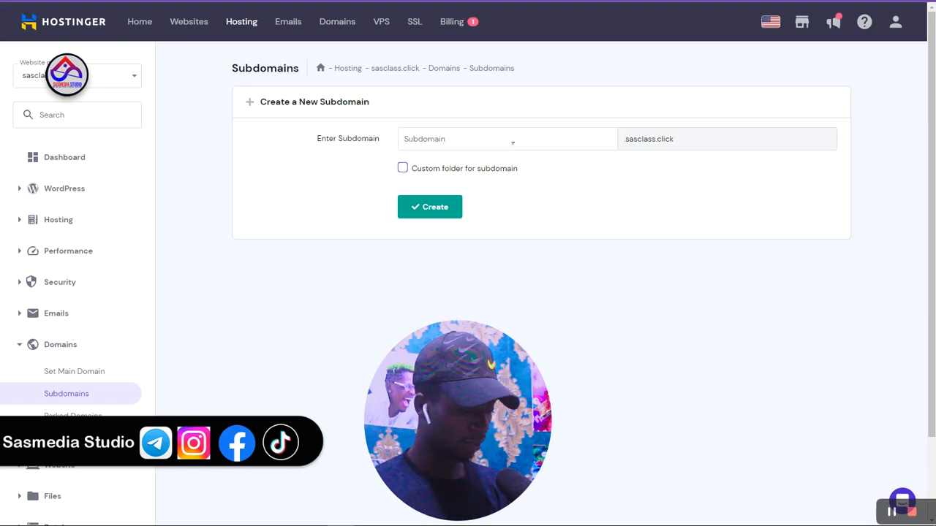
text(article)
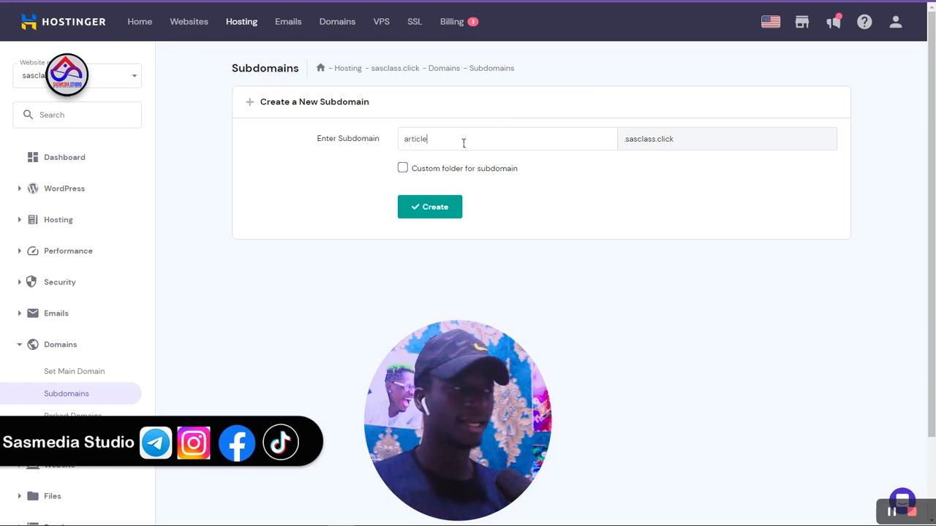
click(426, 211)
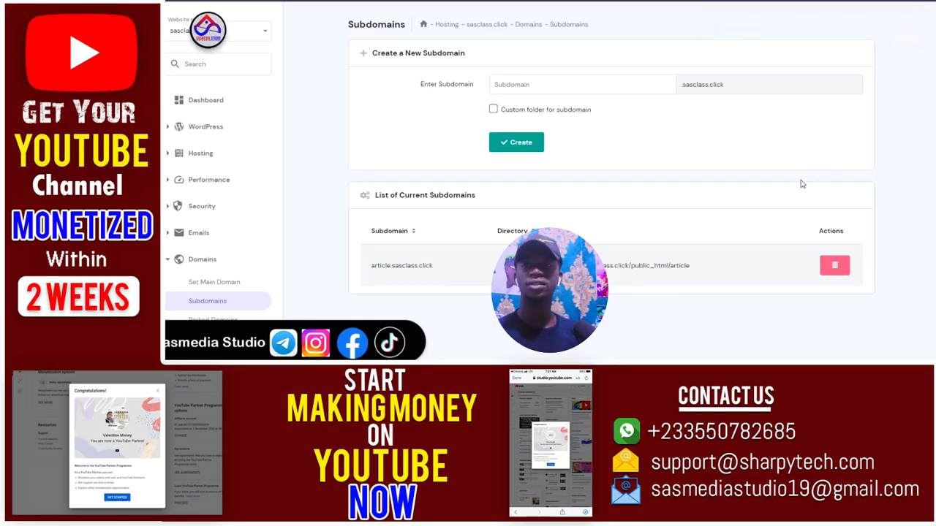
Visit article.sasclass.click from the list of current subdomains
drag(365, 272, 430, 268)
right_click(430, 267)
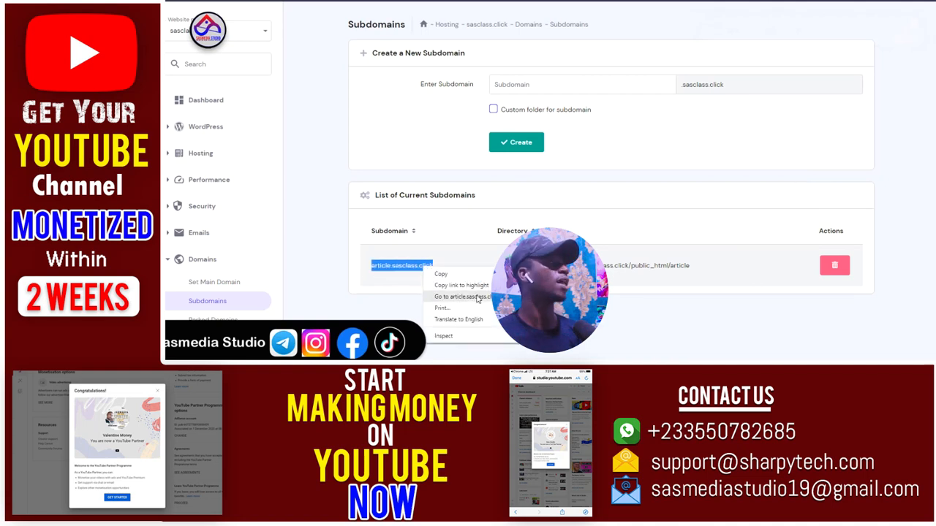
click(468, 297)
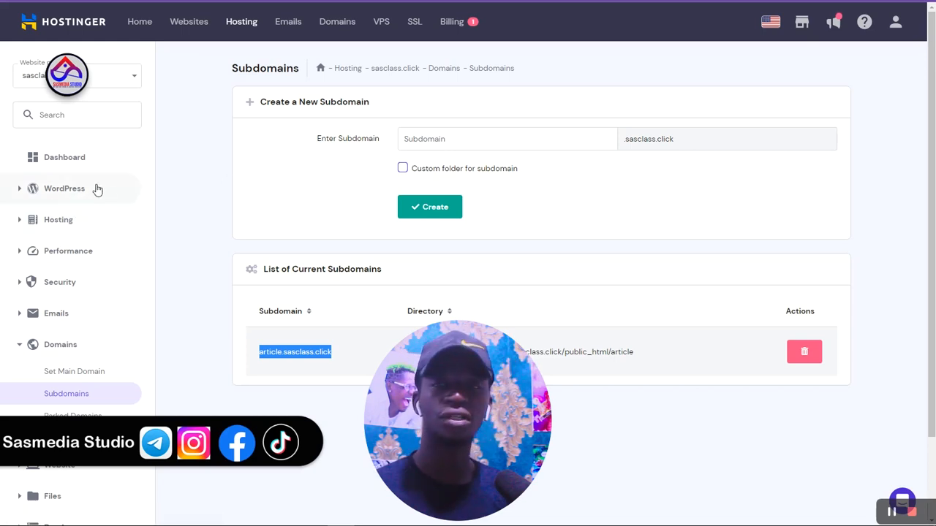
Open the WordPress overview and switch it to the article.sasclass.click subdomain
click(51, 193)
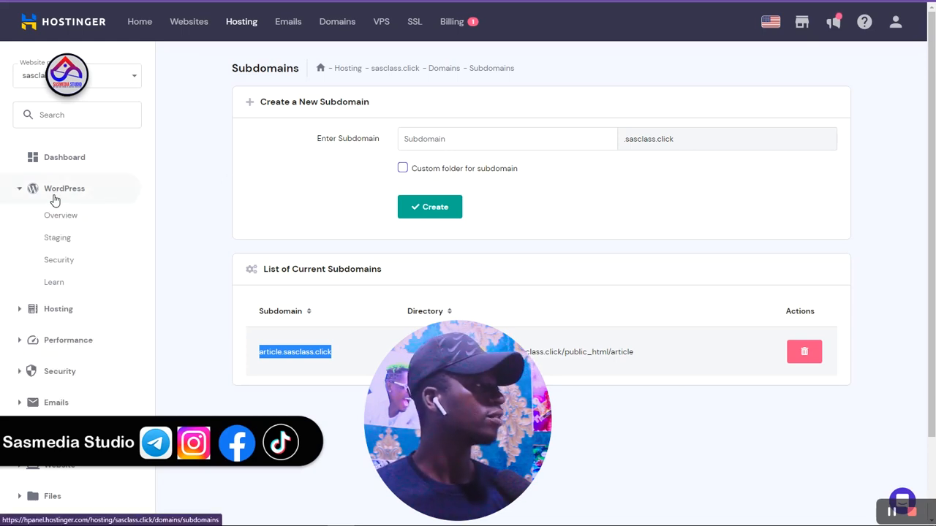
click(62, 218)
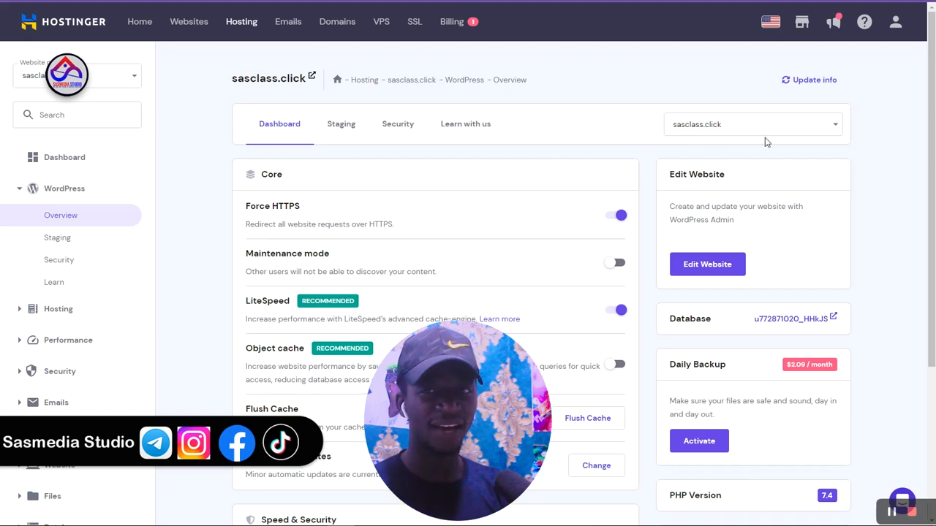
click(810, 129)
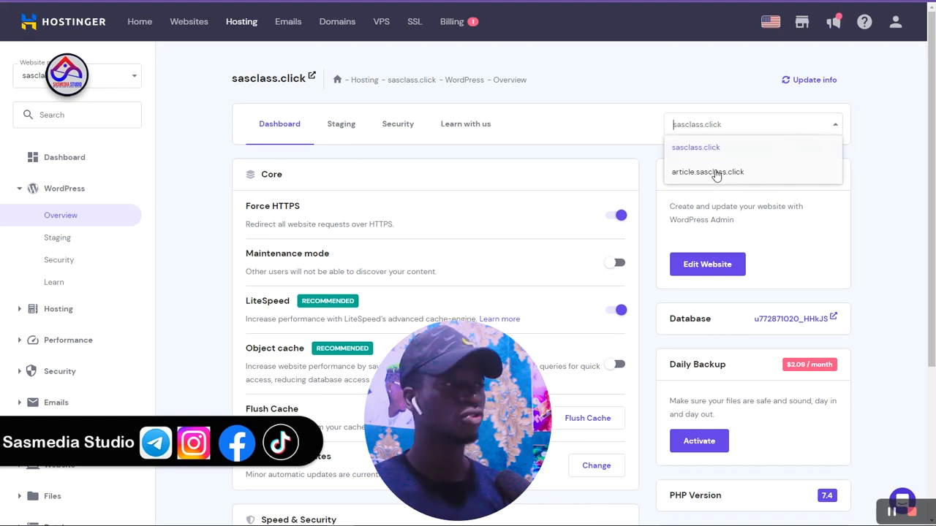
click(728, 175)
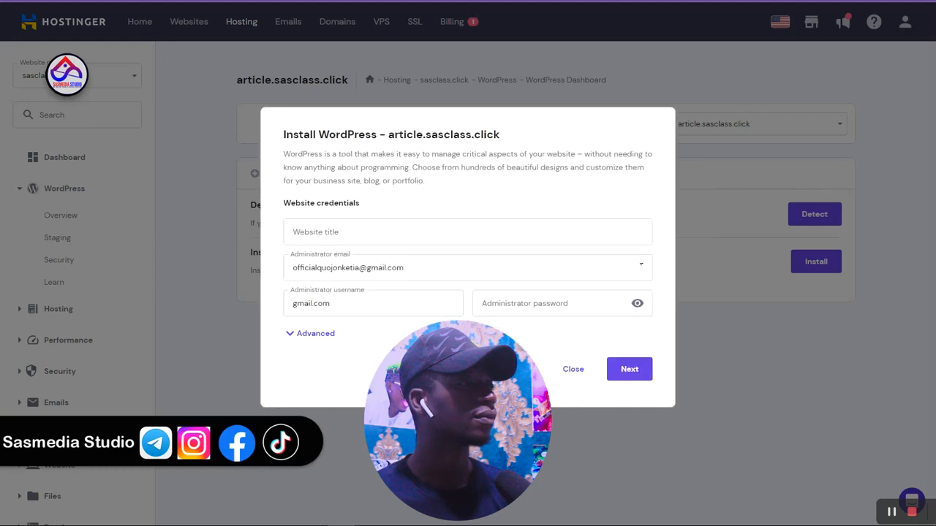
Set the WordPress website title to Sasclass Articles and replace the administrator email with the desired address
click(453, 231)
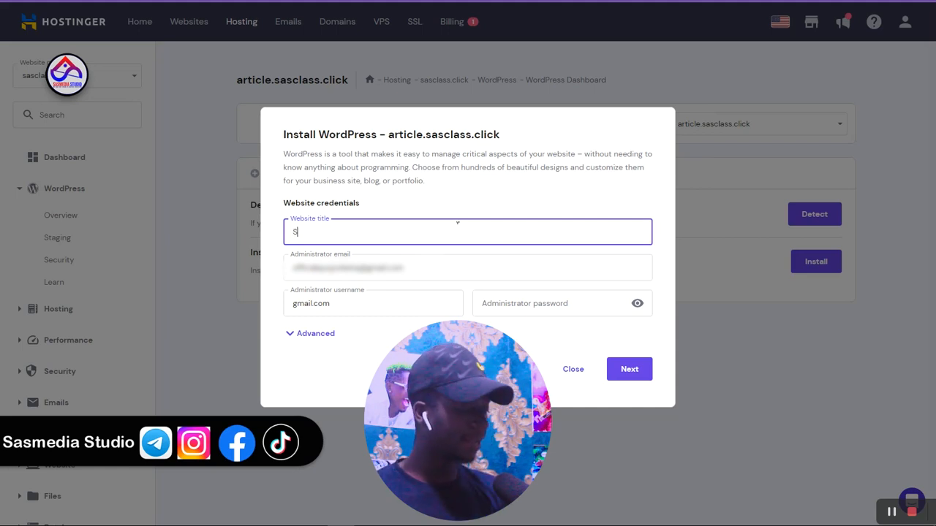
text(Sasclass Articles)
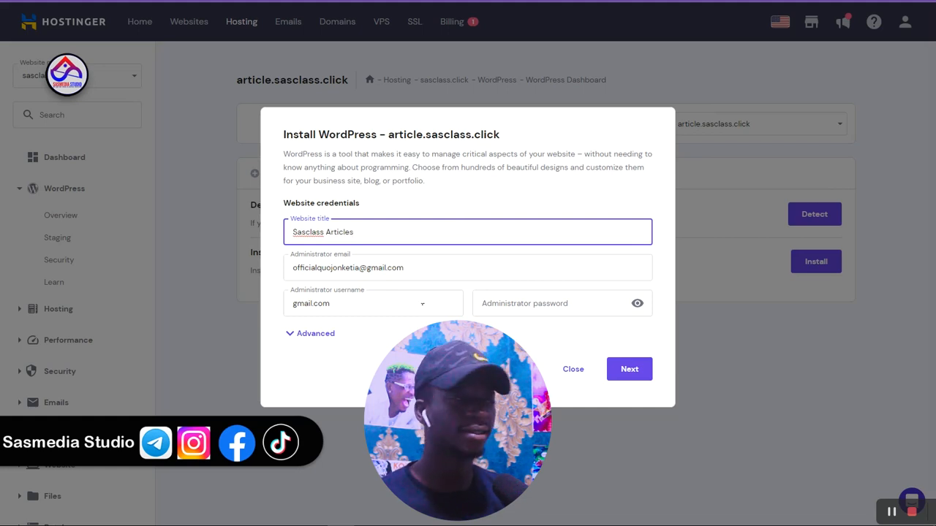
key(Return)
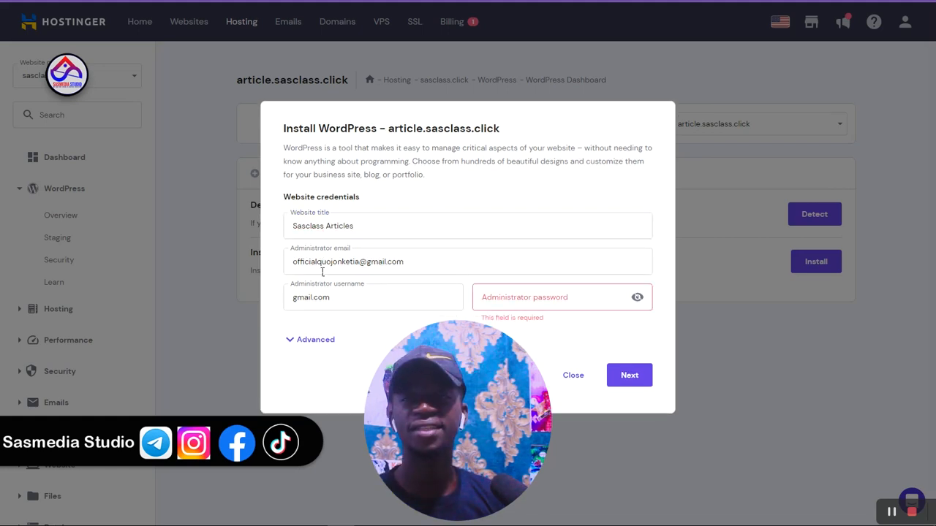
click(450, 260)
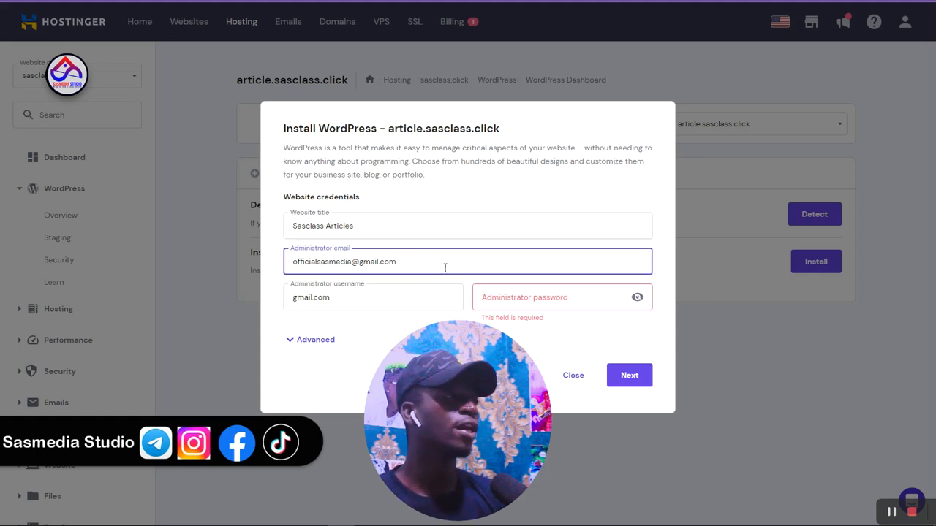
drag(444, 268, 265, 271)
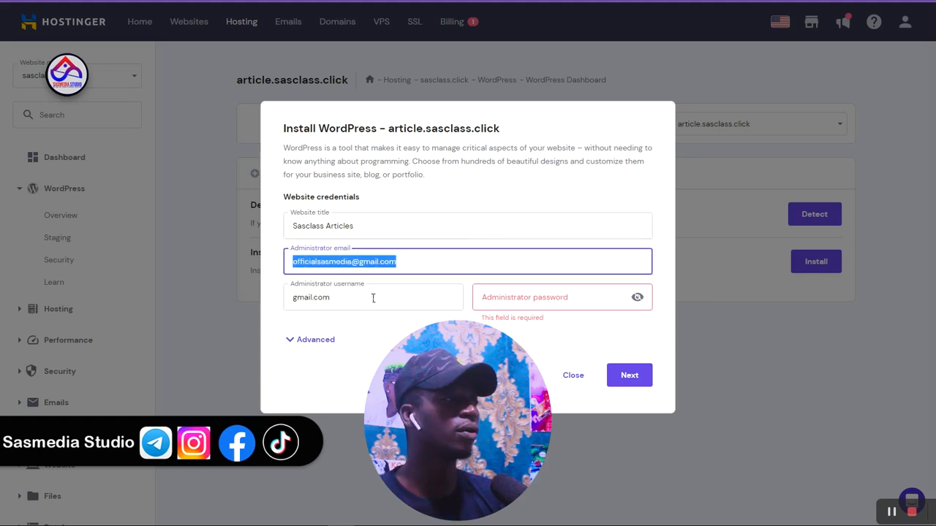
click(439, 297)
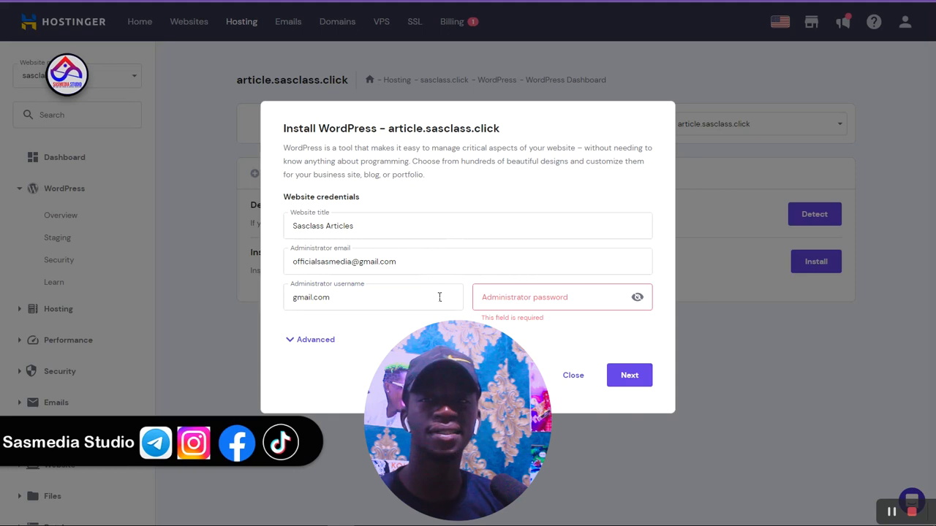
Replace the WordPress administrator username with sasclass
click(365, 298)
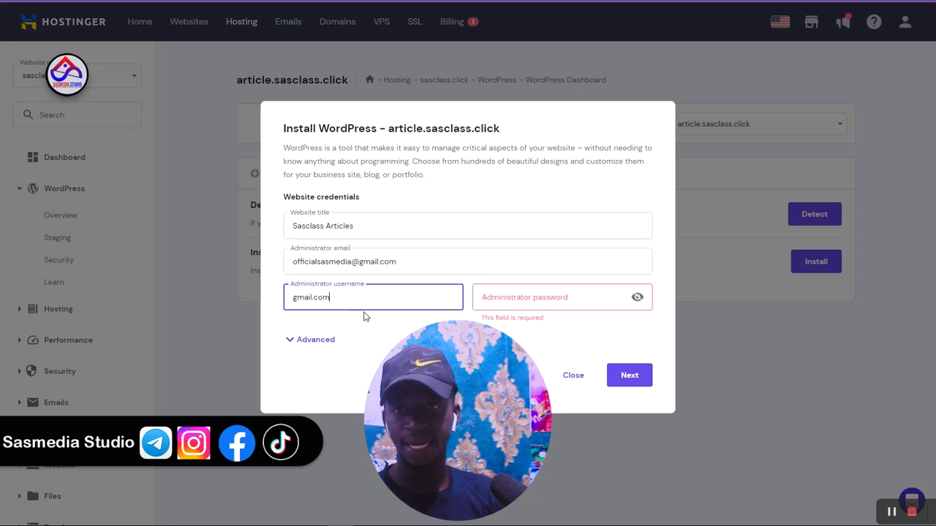
drag(357, 298, 237, 305)
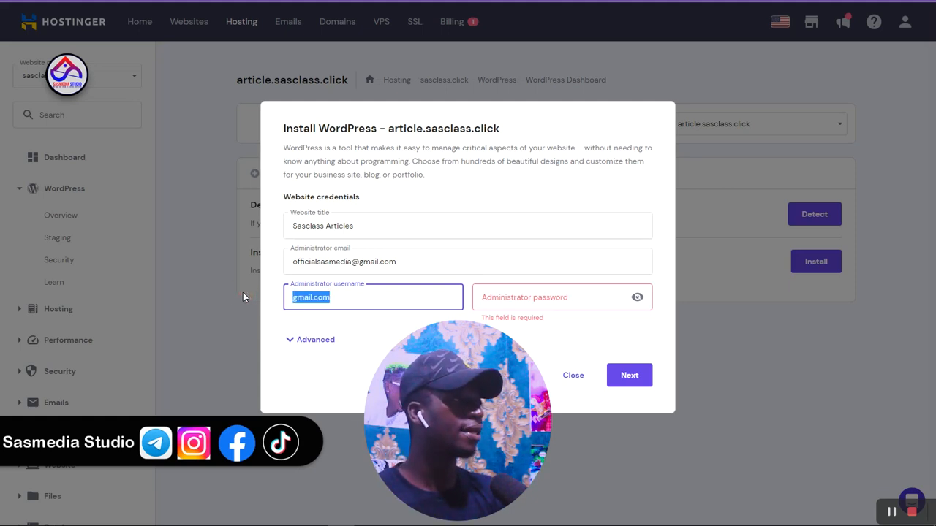
text(s)
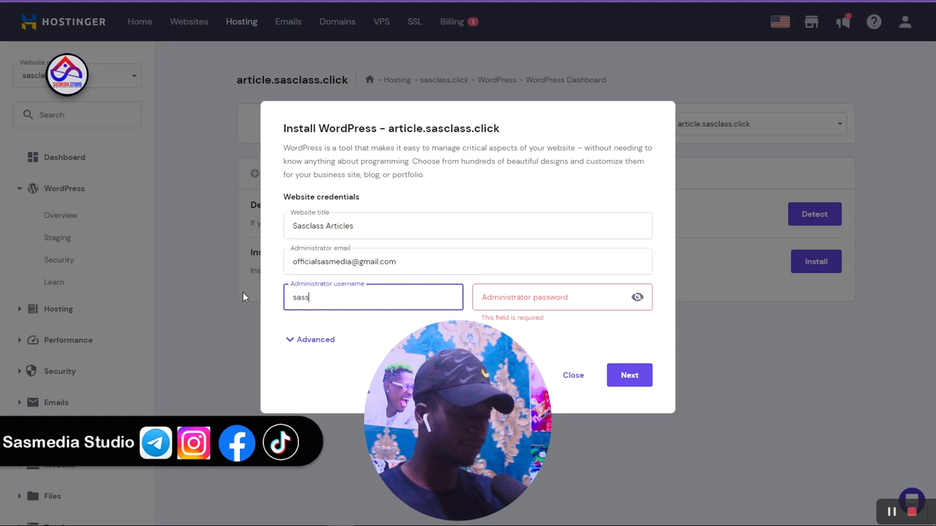
key(BackSpace)
text(class)
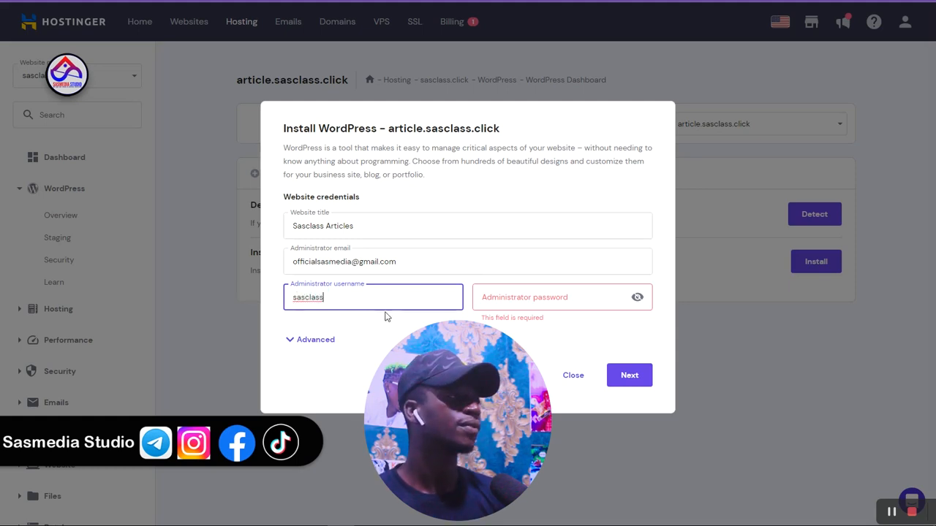
click(408, 324)
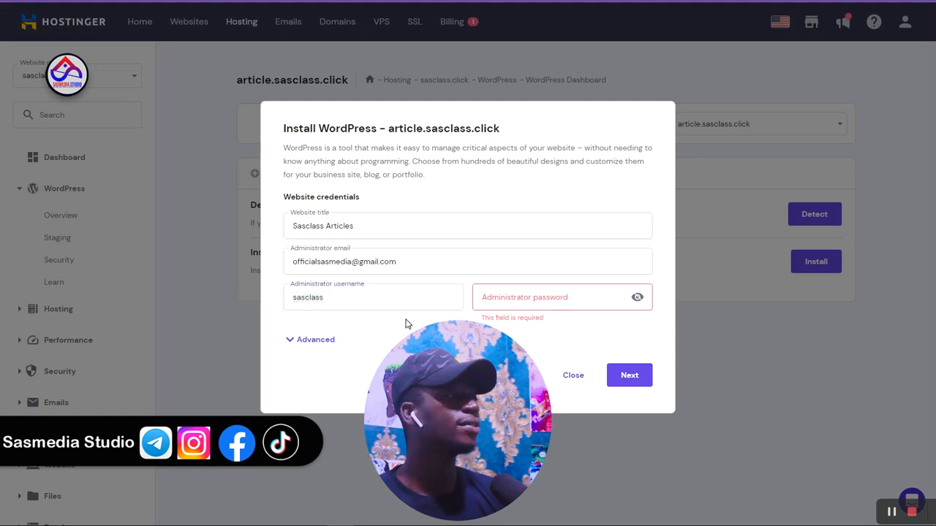
Enter the administrator password and continue to the WordPress version and update settings
click(552, 297)
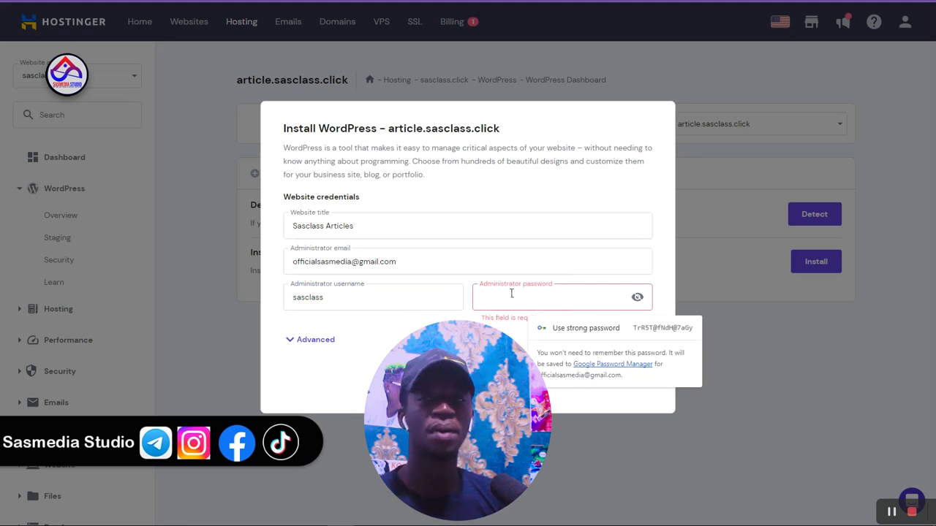
key(ctrl+v)
click(400, 336)
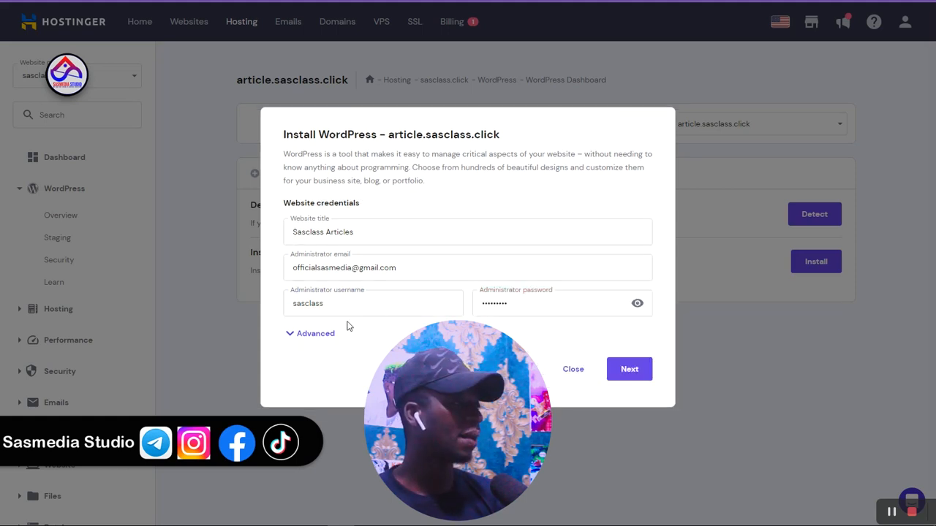
click(355, 303)
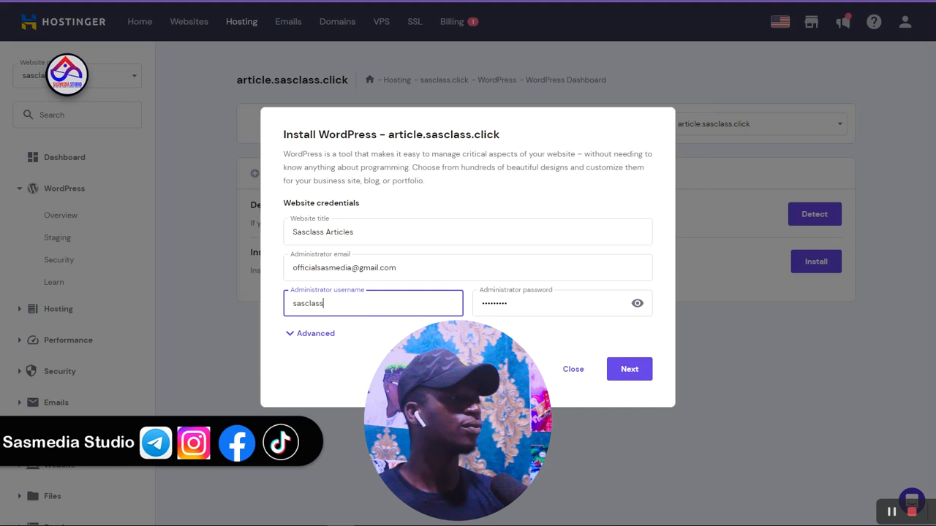
click(630, 368)
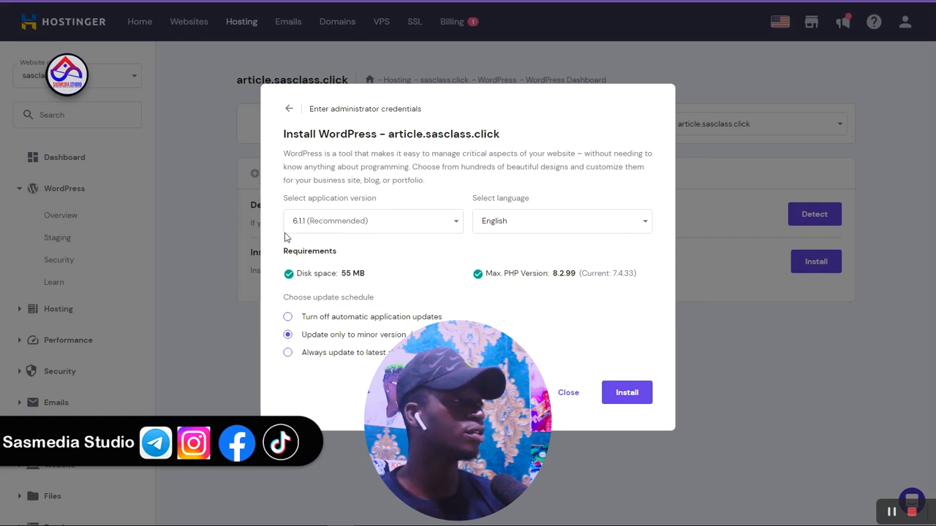
Look through the available WordPress versions for the installation, keeping 6.1.1 (Recommended)
click(401, 227)
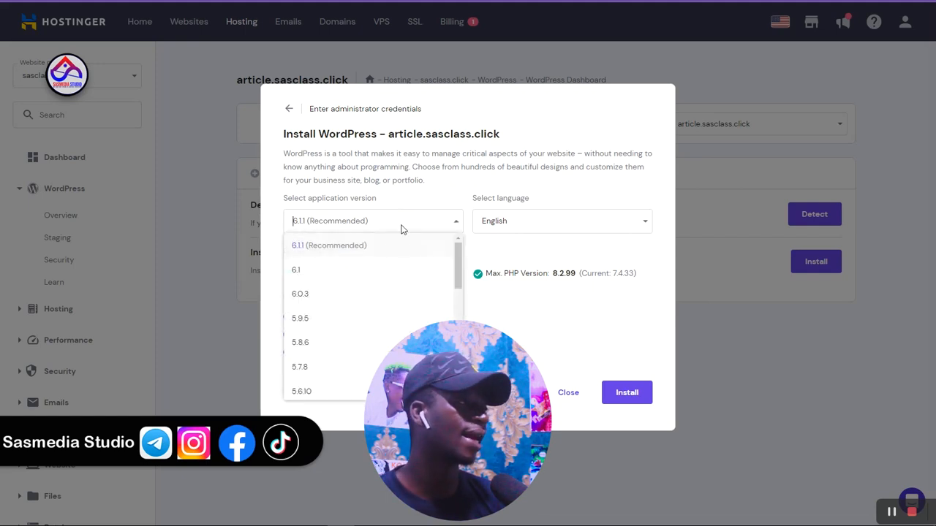
click(454, 217)
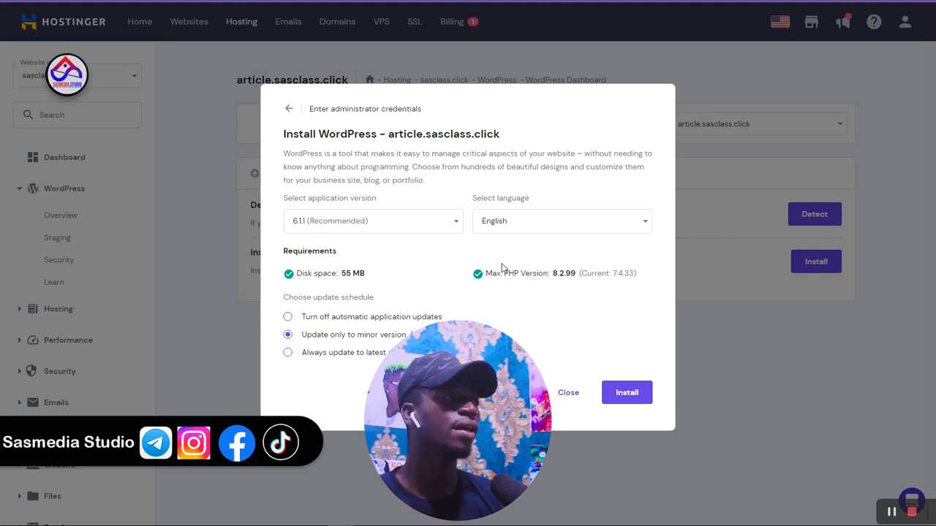
Check the maximum PHP version requirement and start the WordPress installation on article.sasclass.click
drag(505, 273, 550, 275)
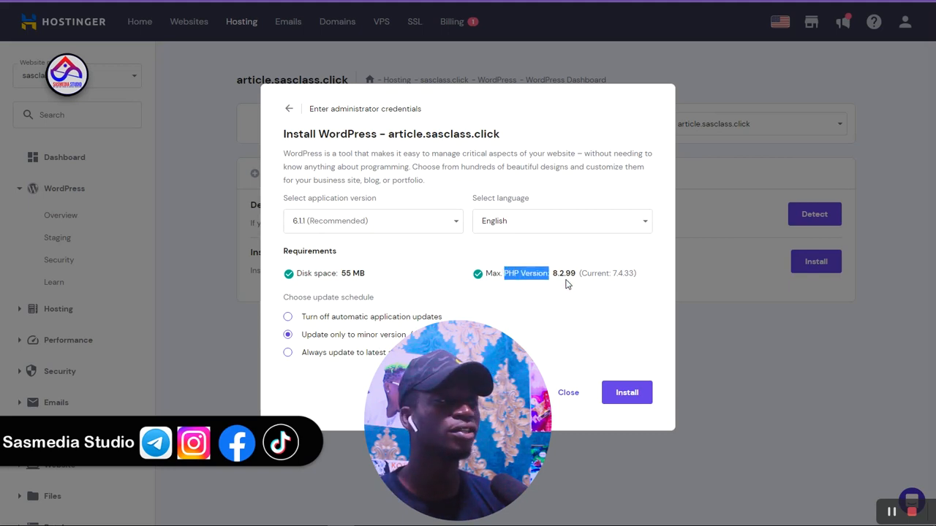
click(563, 276)
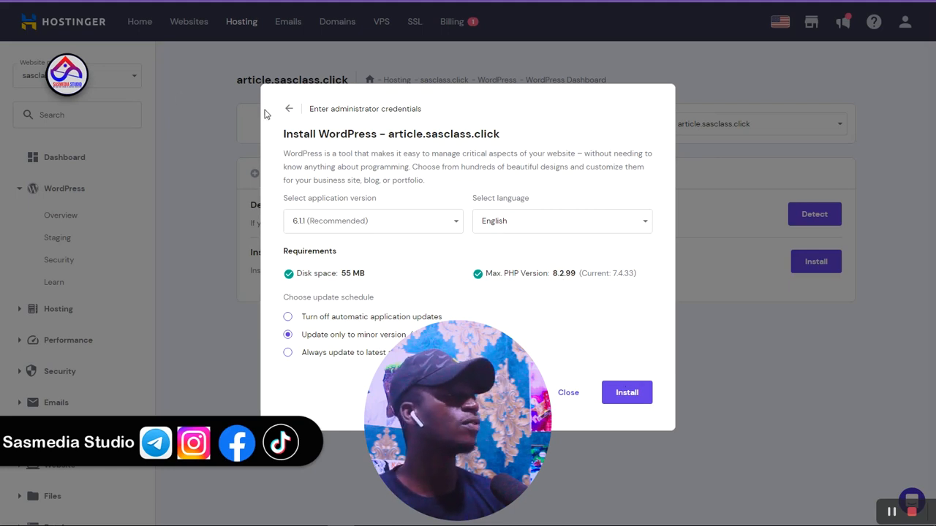
click(642, 396)
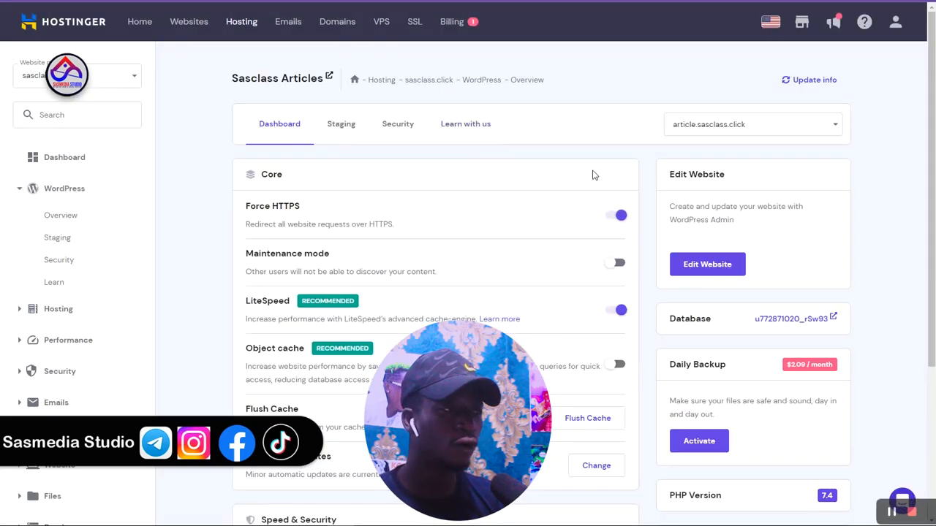
Review the WordPress overview settings for Sasclass Articles and check which site is chosen in the domain selector
scroll(593, 175, down, 3)
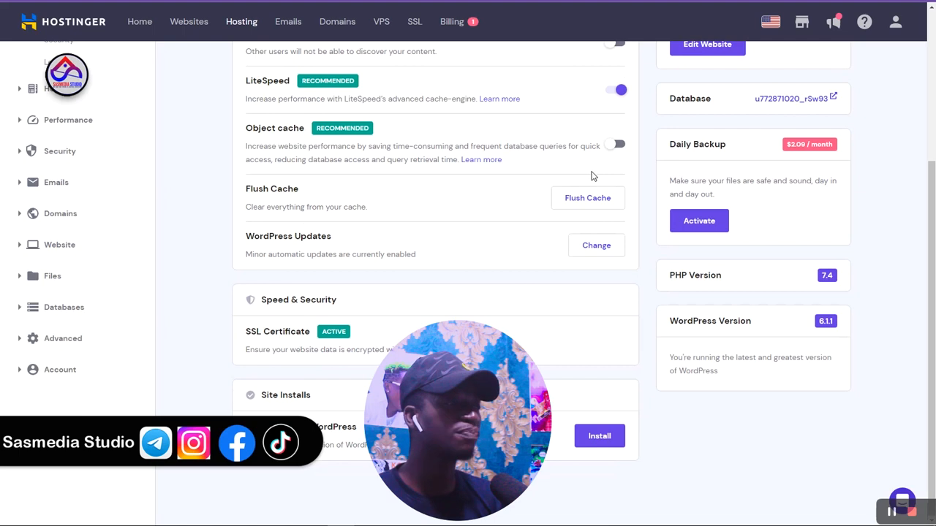
scroll(593, 175, up, 3)
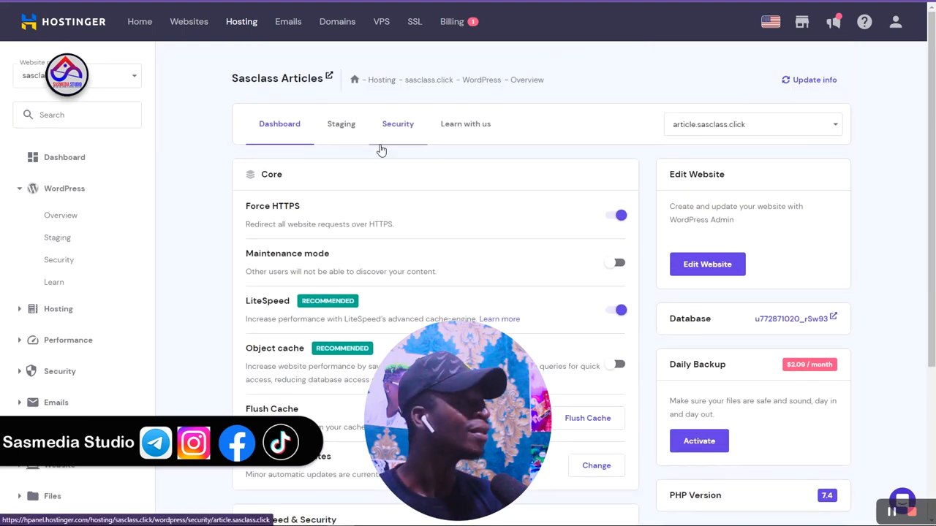
click(329, 76)
key(ctrl+w)
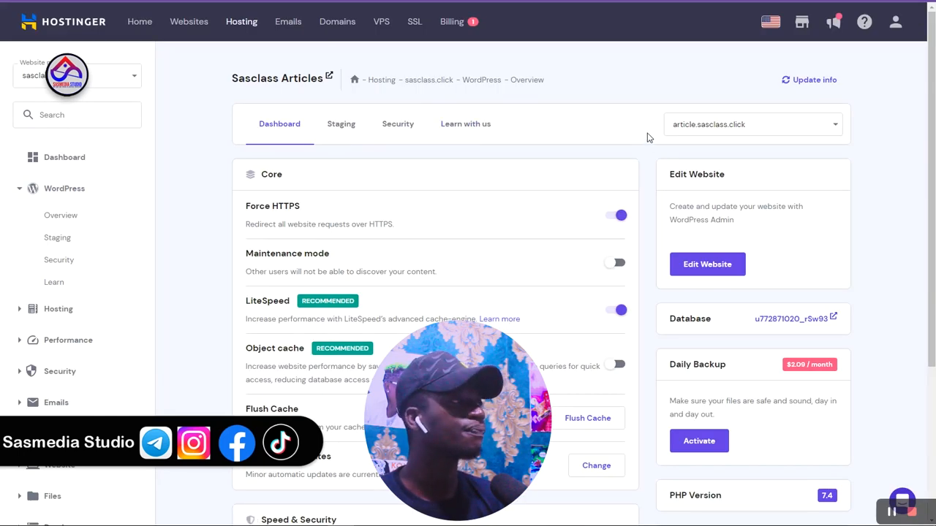
drag(654, 135, 764, 127)
click(755, 126)
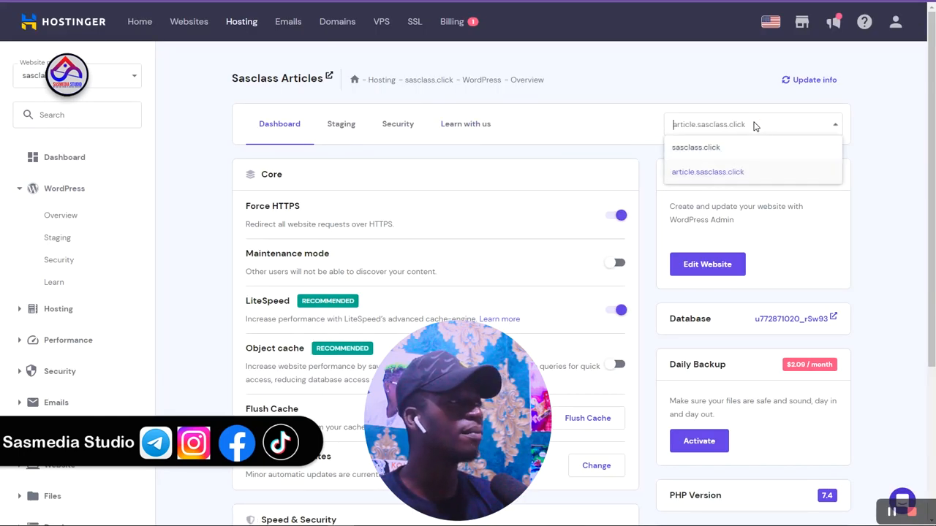
drag(670, 178, 760, 180)
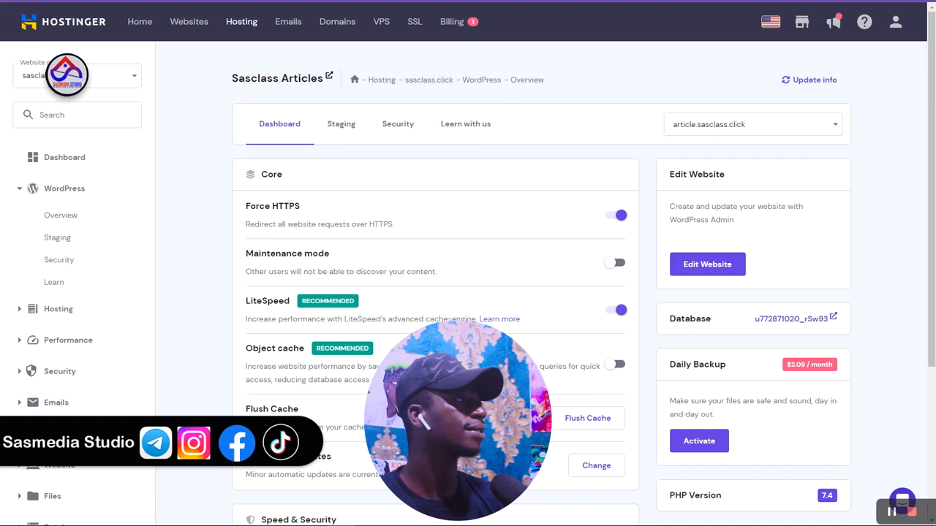
Open article.sasclass.click in a new browser tab
key(ctrl+t)
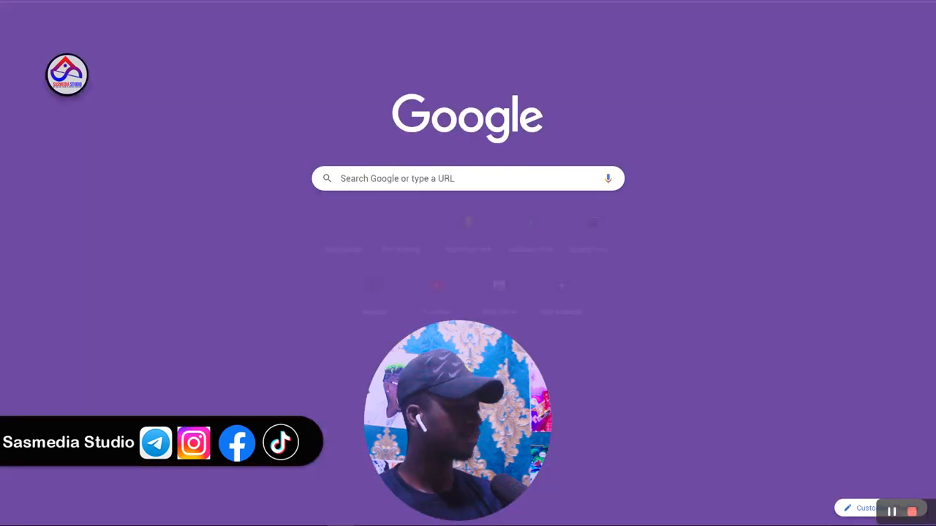
text(article.click)
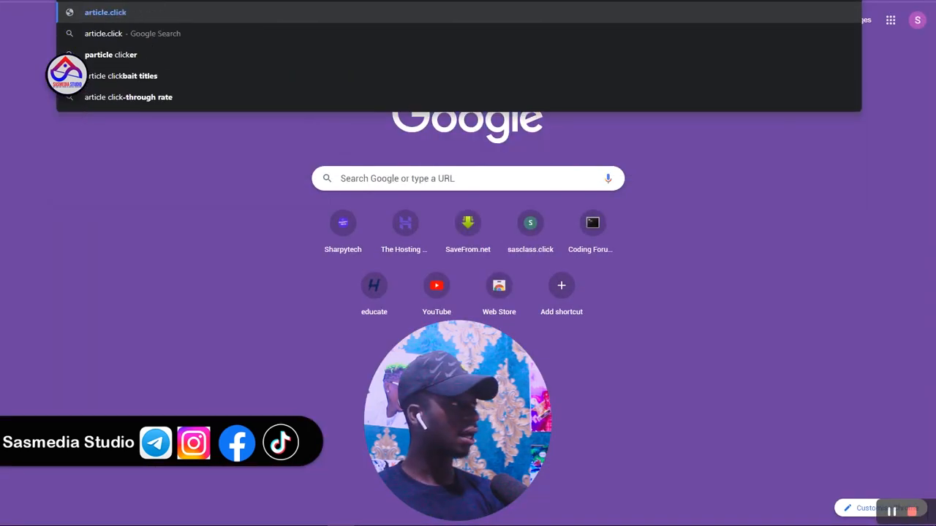
key(Left)
key(Left)
key(Left)
key(Left)
key(Left)
text(sascla)
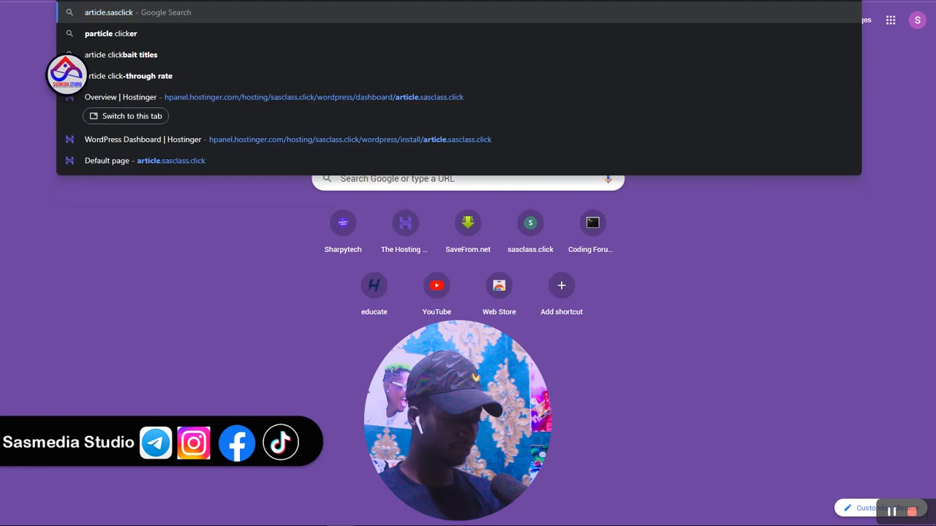
text(ss)
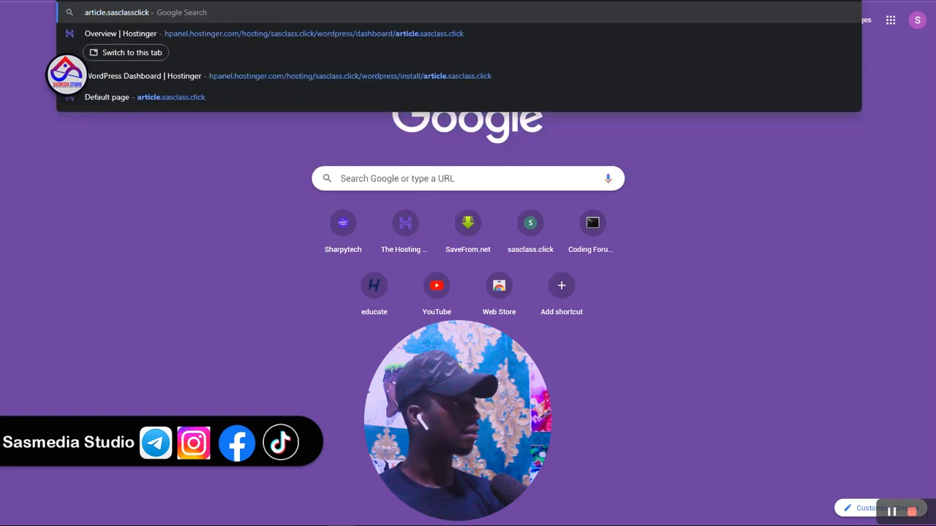
text(.)
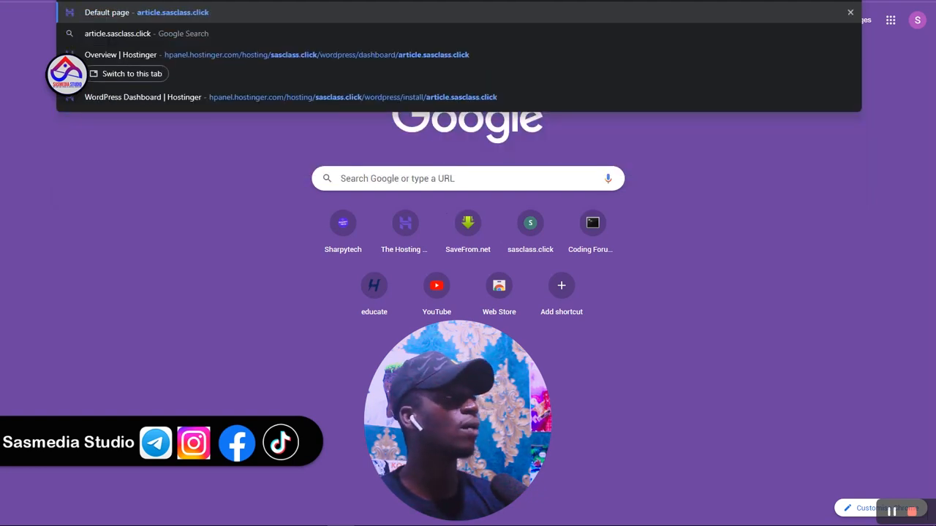
key(Return)
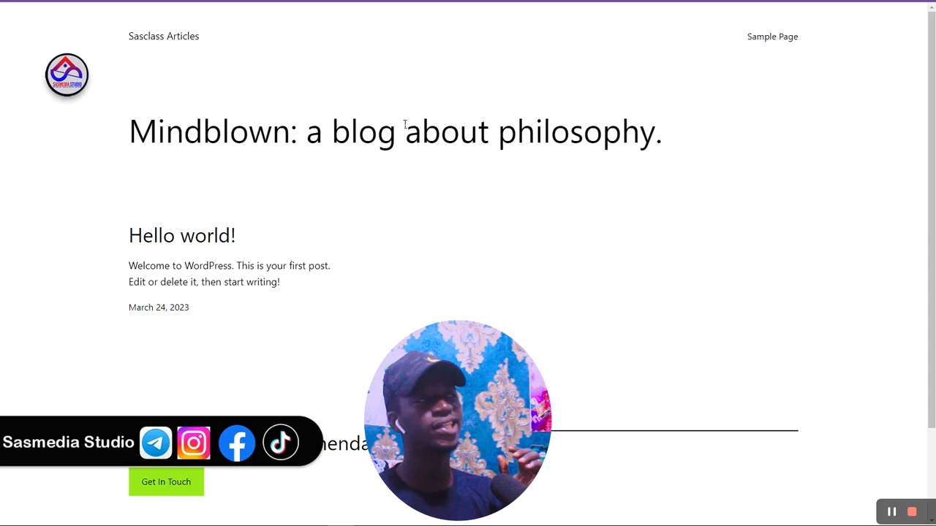
Look through the home page of the new WordPress site, including its Sasclass Articles title
scroll(263, 179, down, 2)
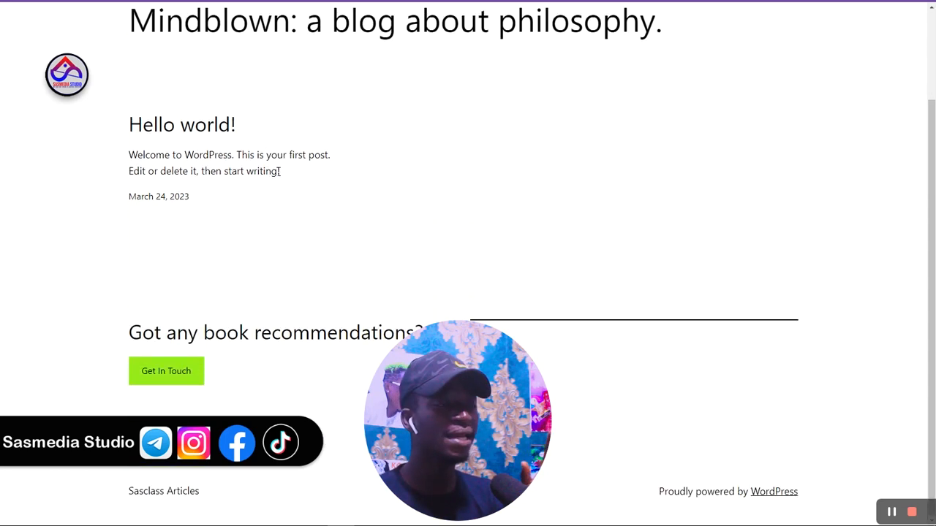
scroll(276, 177, up, 2)
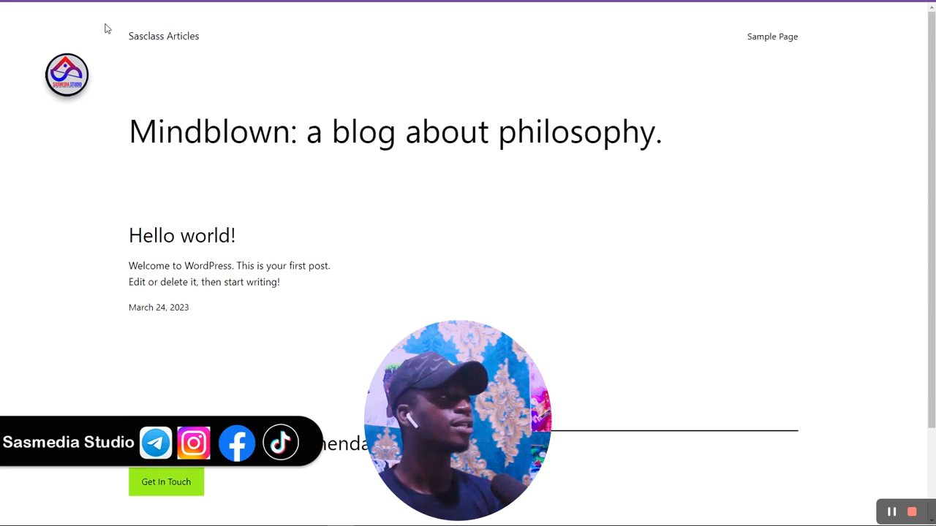
drag(122, 35, 228, 36)
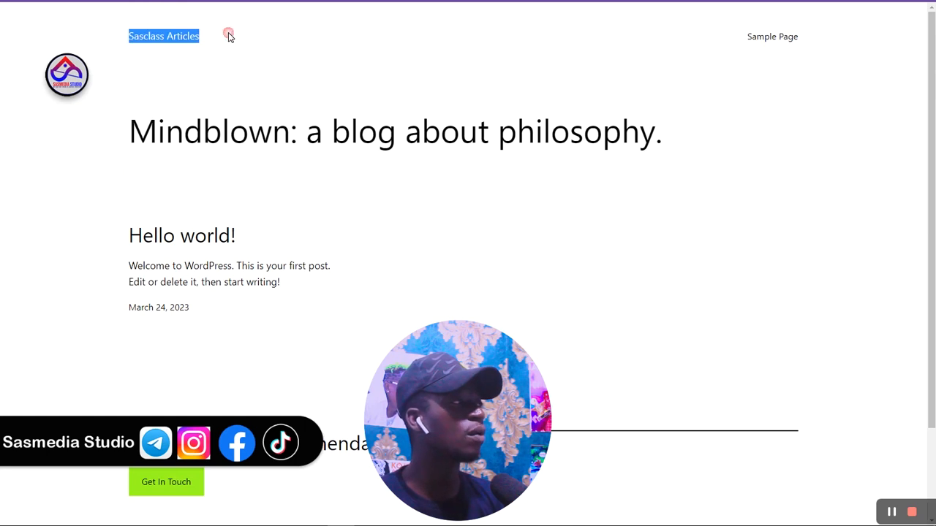
click(145, 61)
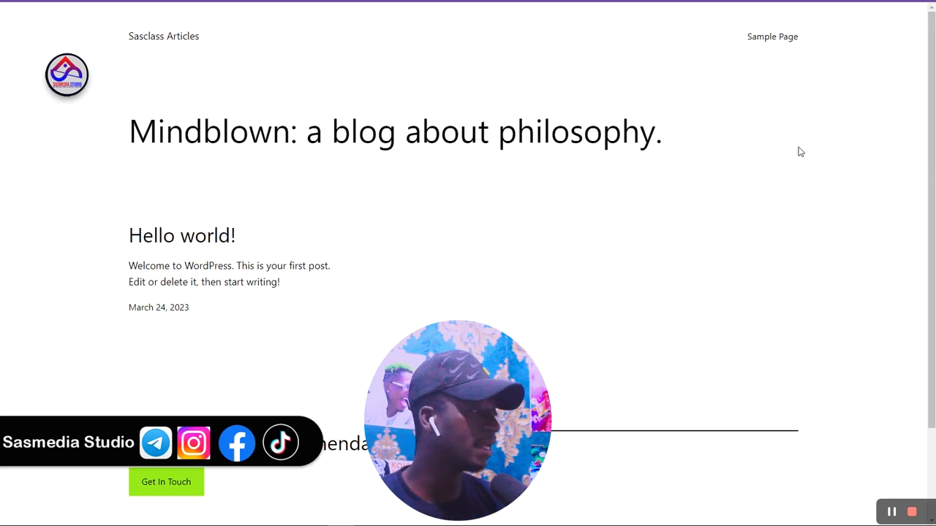
scroll(798, 163, down, 2)
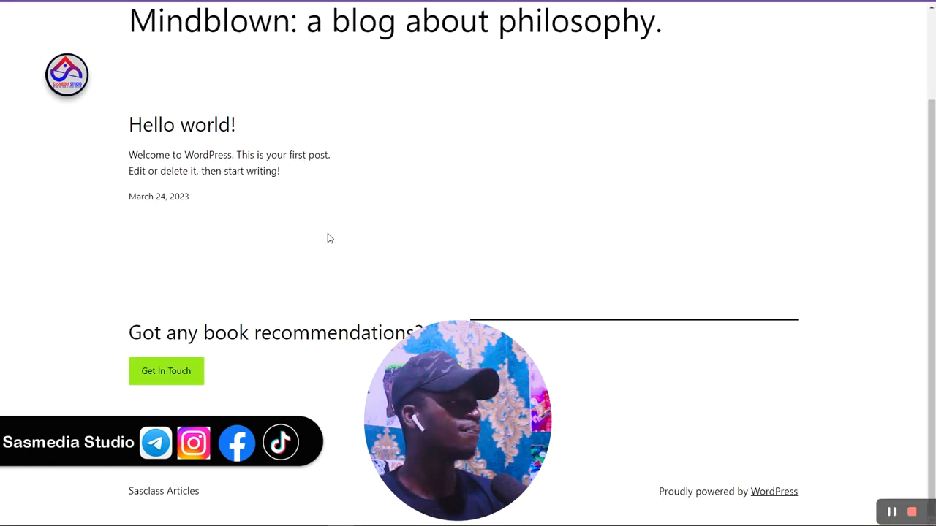
scroll(328, 238, up, 2)
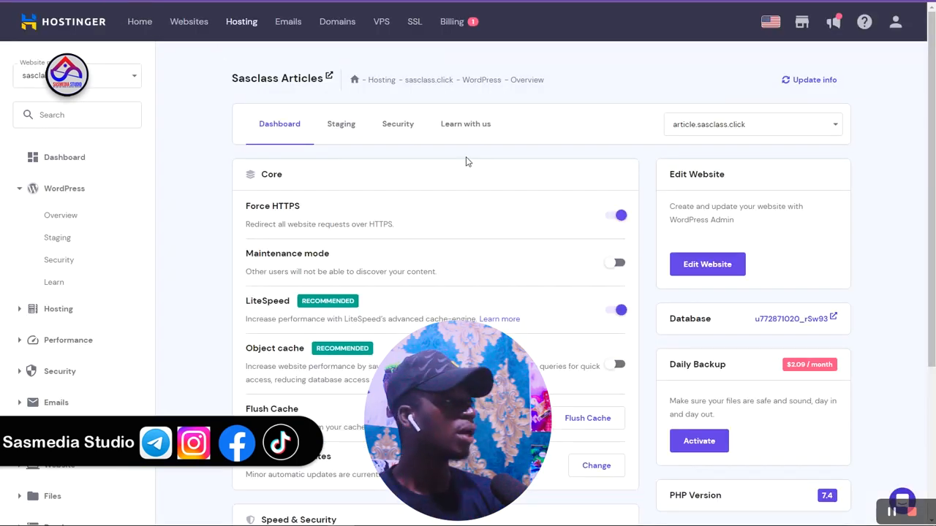
Return to the Hostinger WordPress overview for article.sasclass.click and open the site's WordPress admin for editing
drag(673, 128, 701, 142)
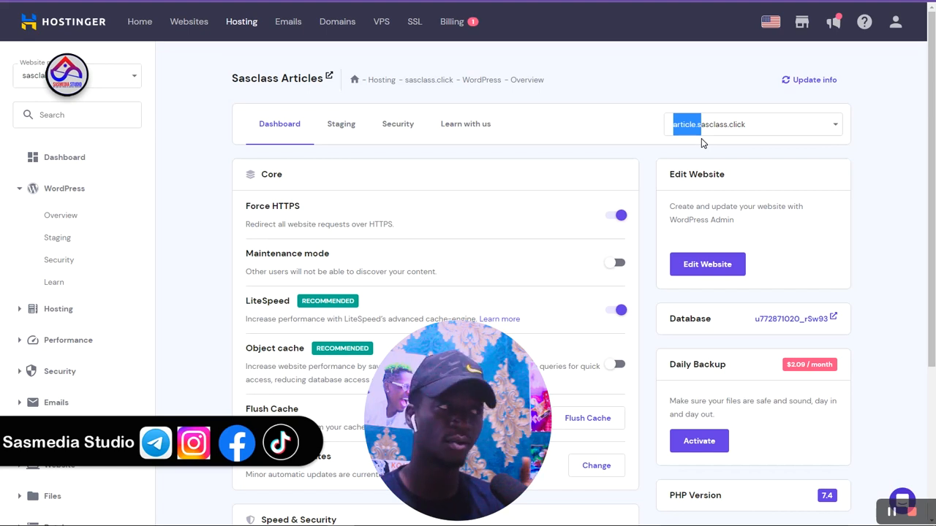
click(623, 146)
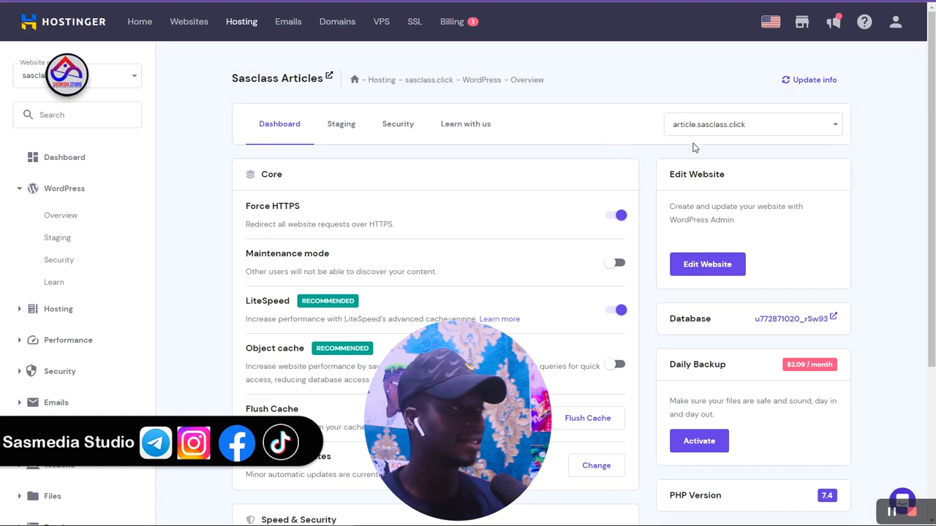
scroll(498, 263, down, 3)
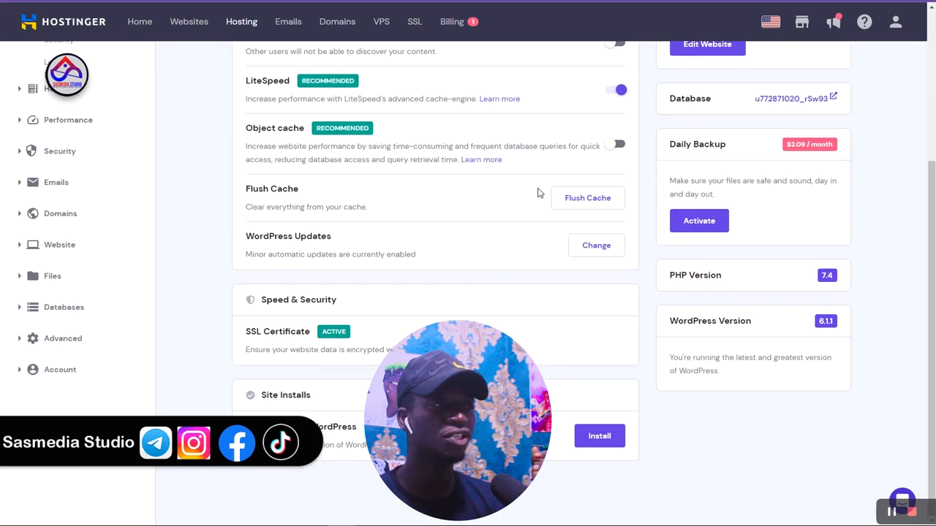
scroll(539, 182, up, 3)
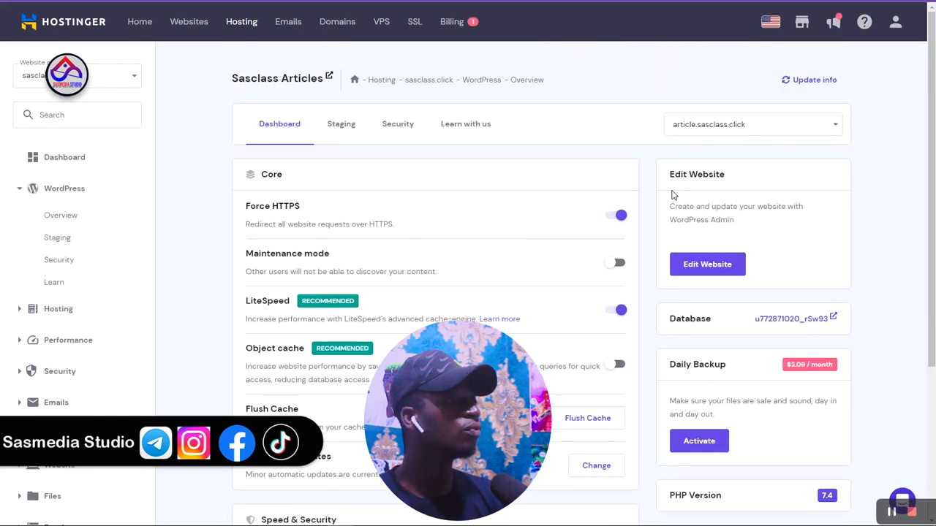
scroll(576, 237, down, 2)
scroll(593, 206, down, 2)
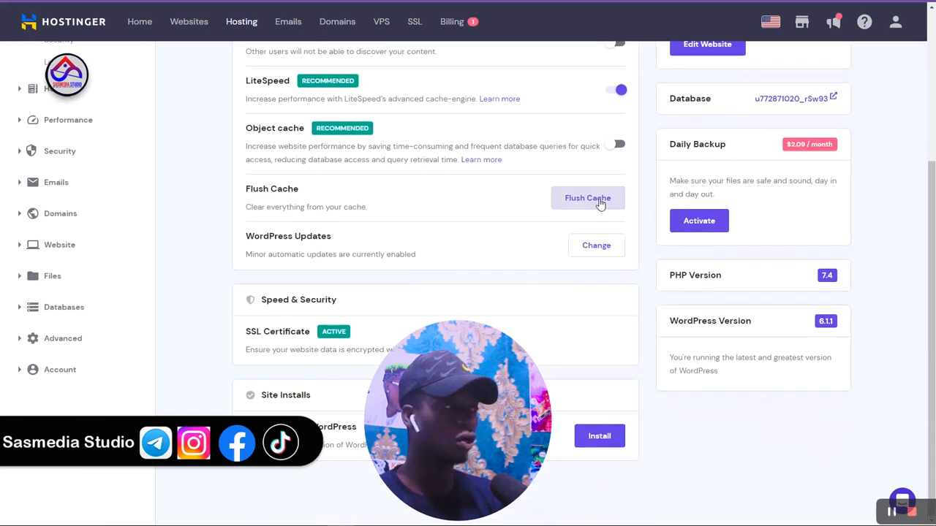
scroll(600, 202, up, 4)
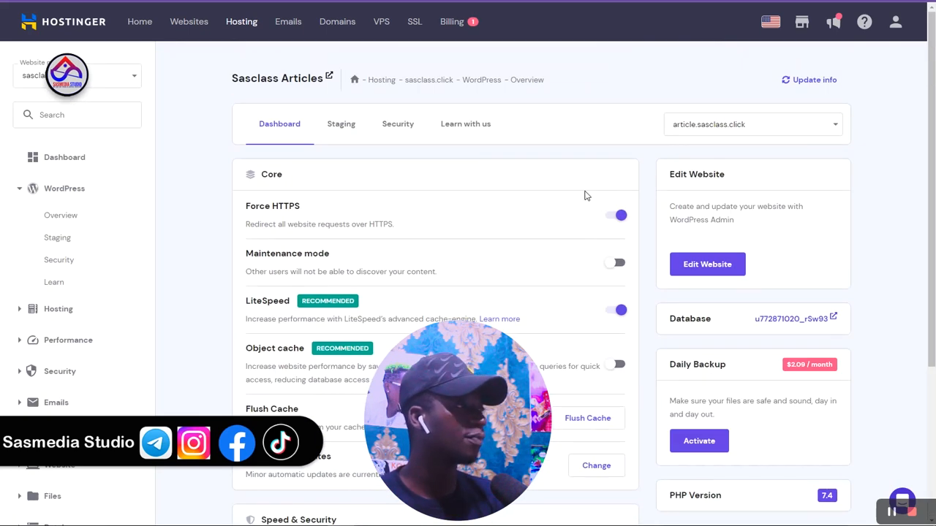
scroll(533, 189, down, 1)
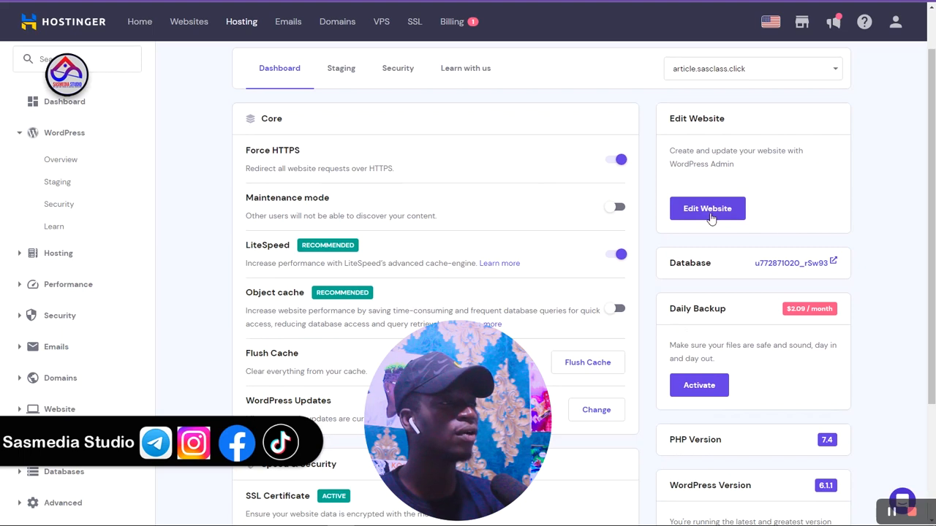
click(707, 212)
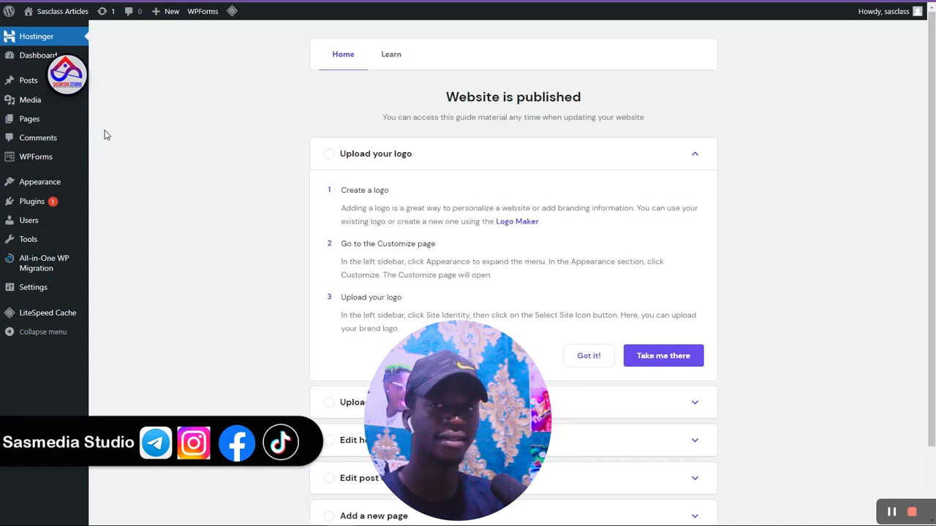
Try to open the WordPress admin at articles.sasclass.click/wp-admin in a new browser tab
mouse_move(42, 18)
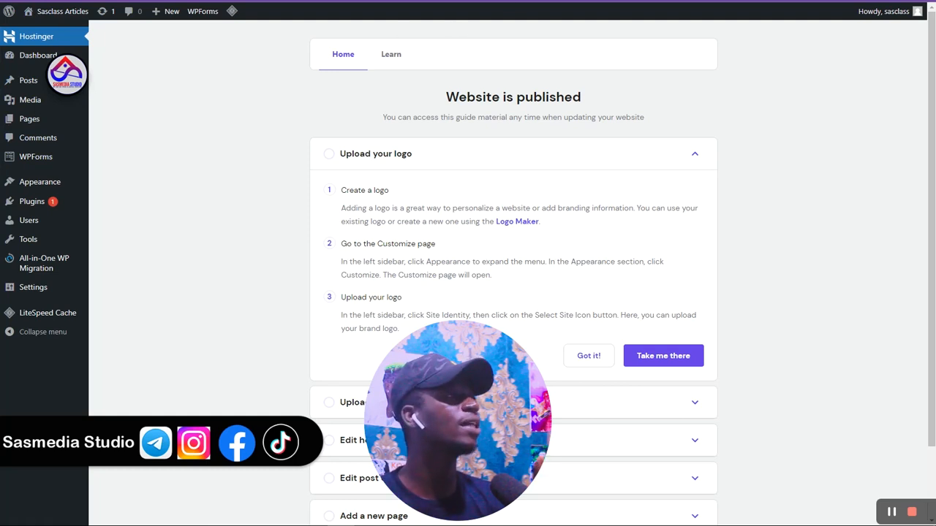
key(ctrl+t)
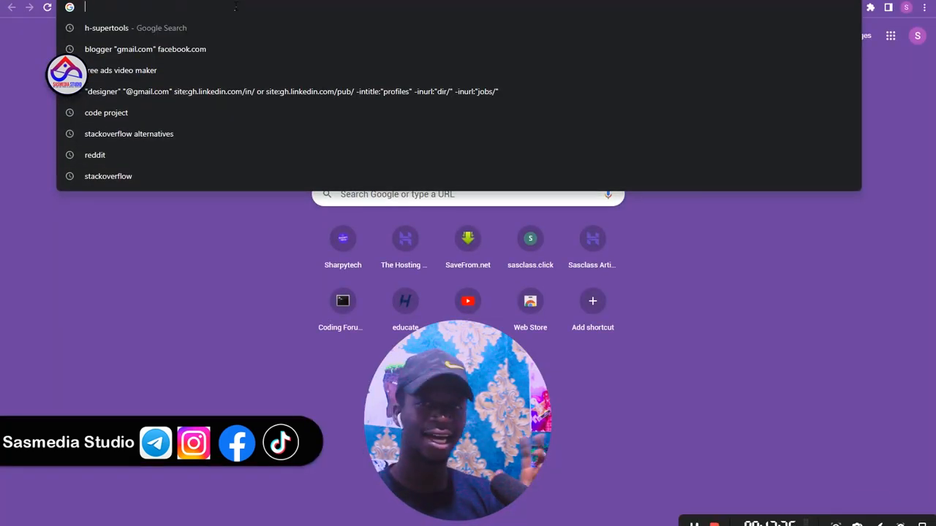
text(sas)
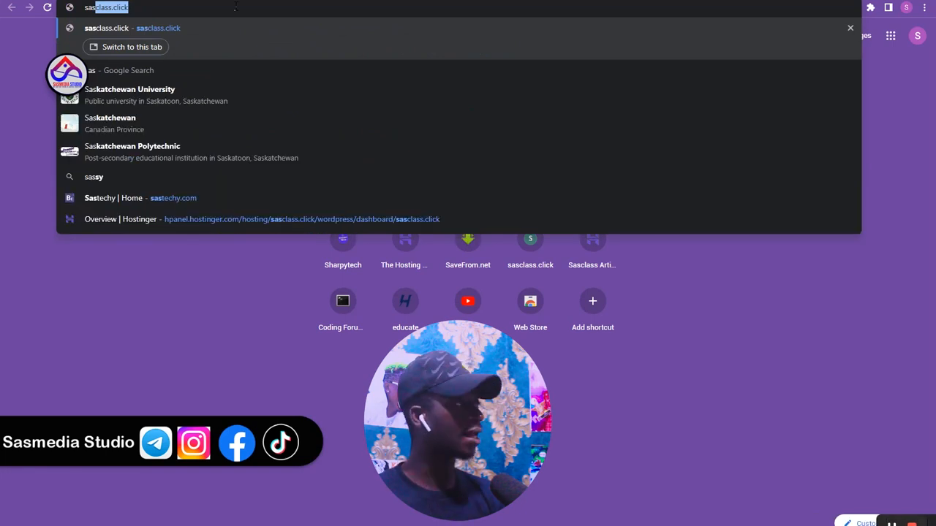
text(class.click/)
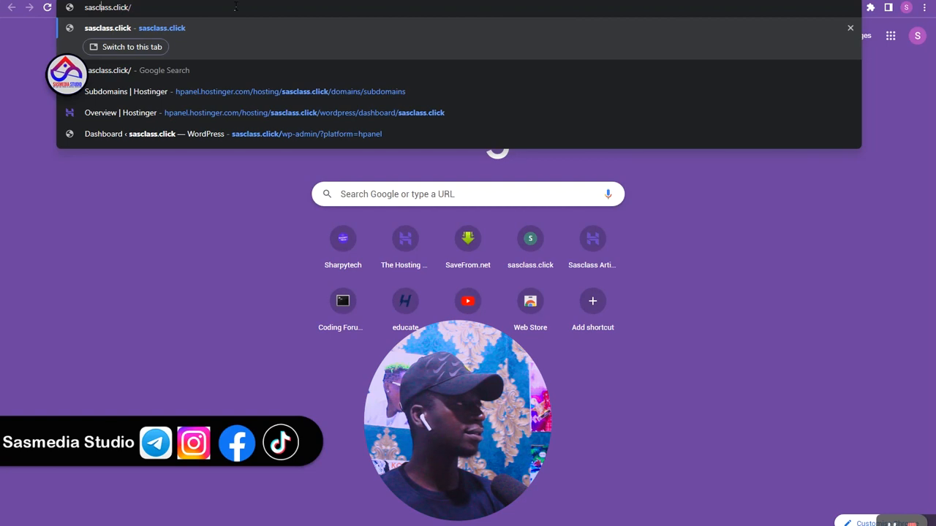
text(articl)
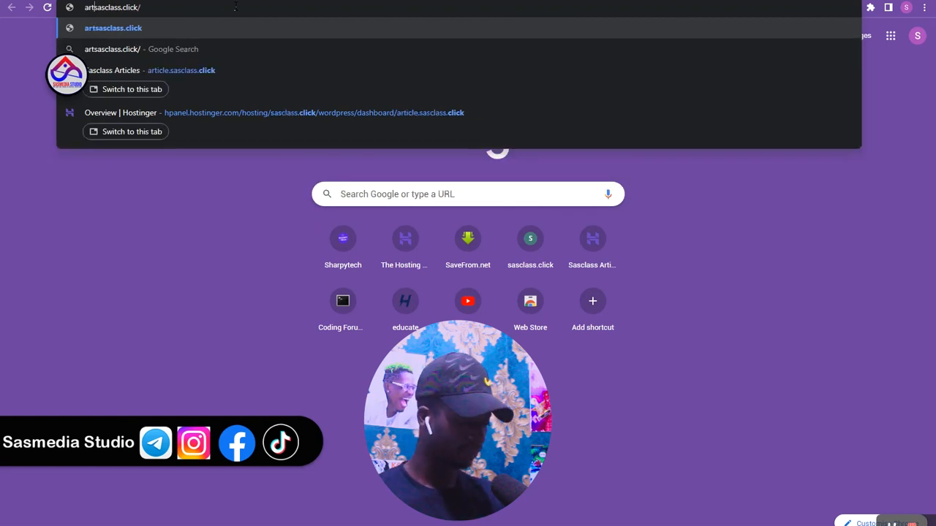
text(es)
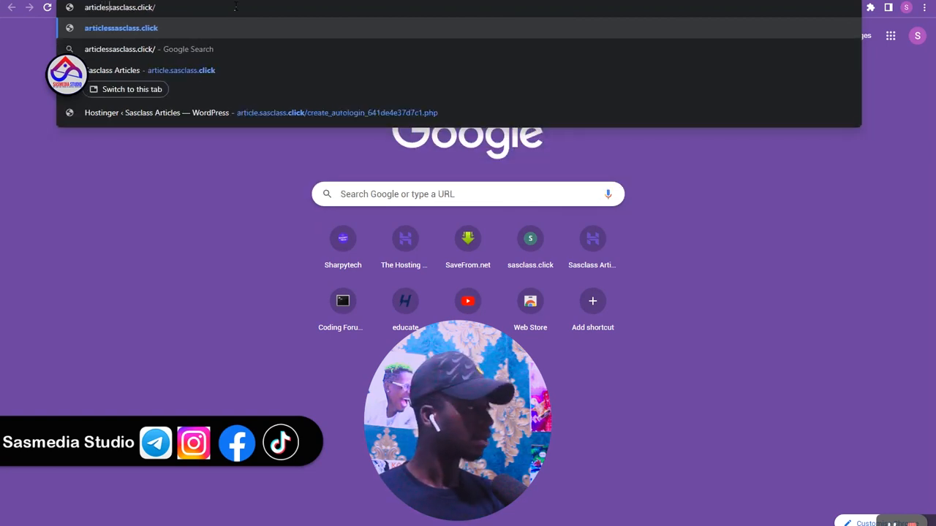
text(.sasclass.click/)
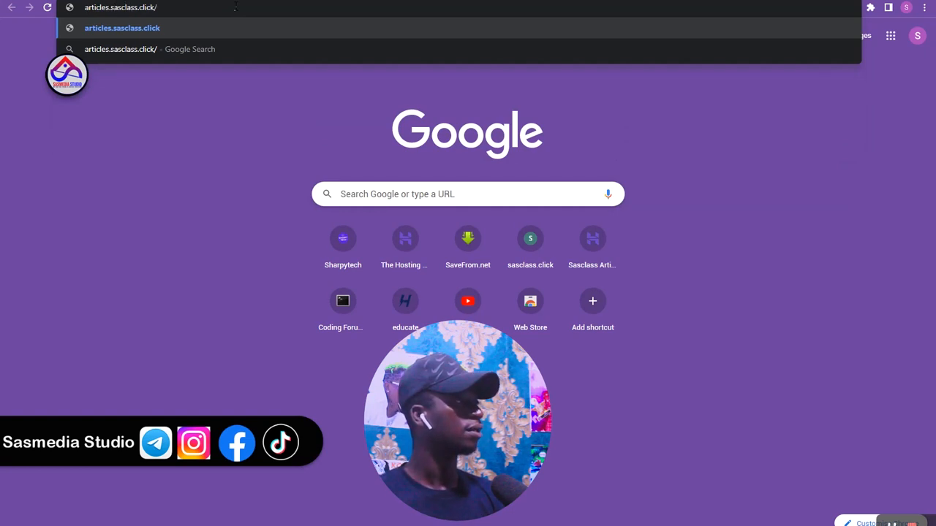
text(wp)
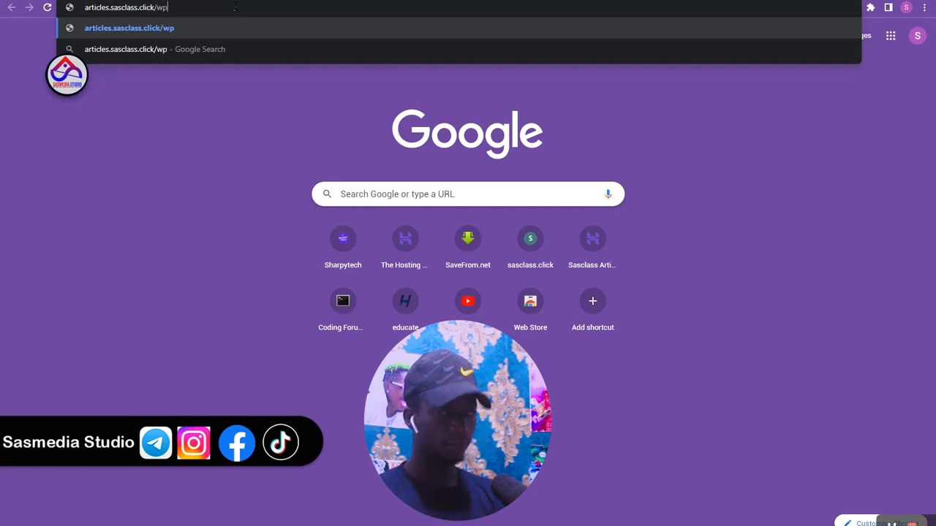
text(-admin)
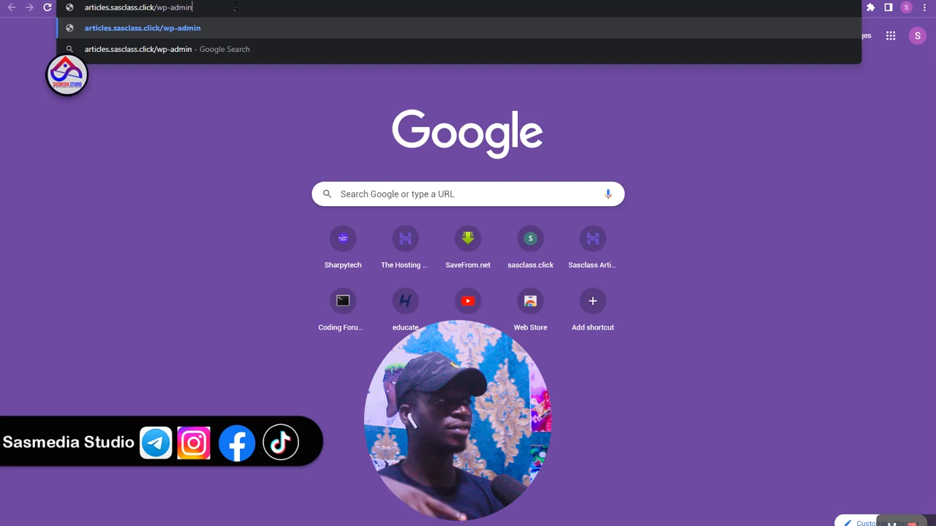
key(Return)
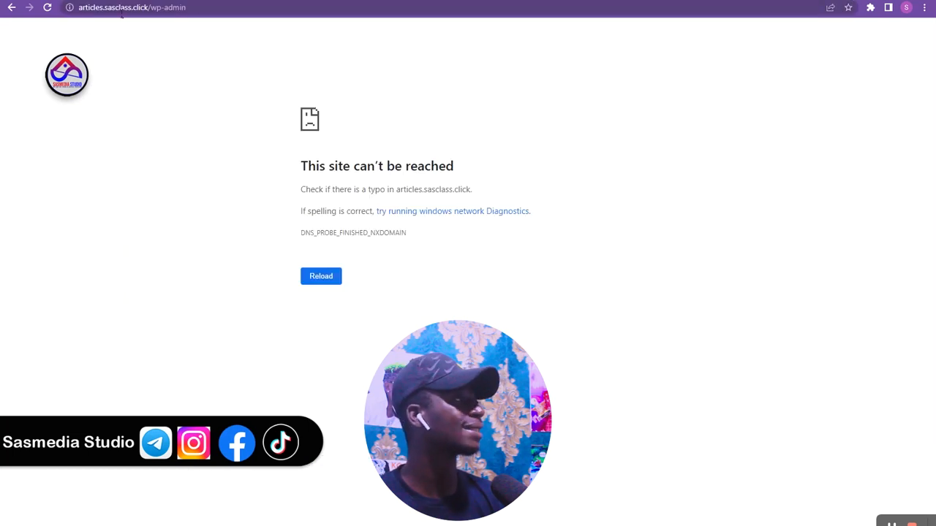
Correct the subdomain in the address to article and load article.sasclass.click/wp-admin
click(100, 8)
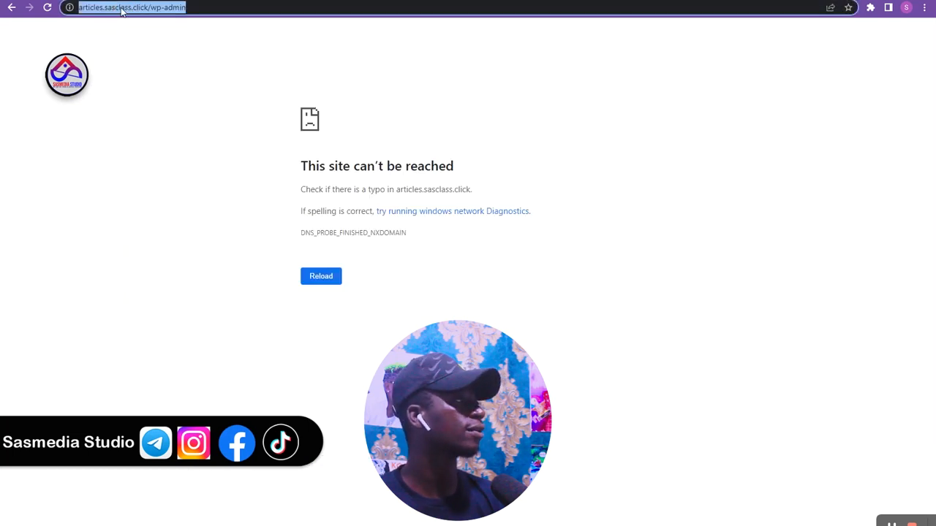
click(106, 8)
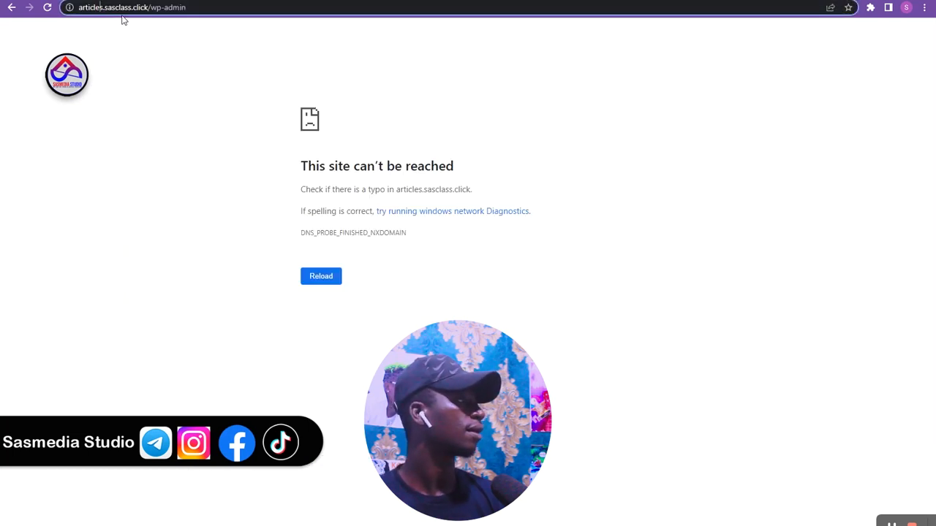
key(BackSpace)
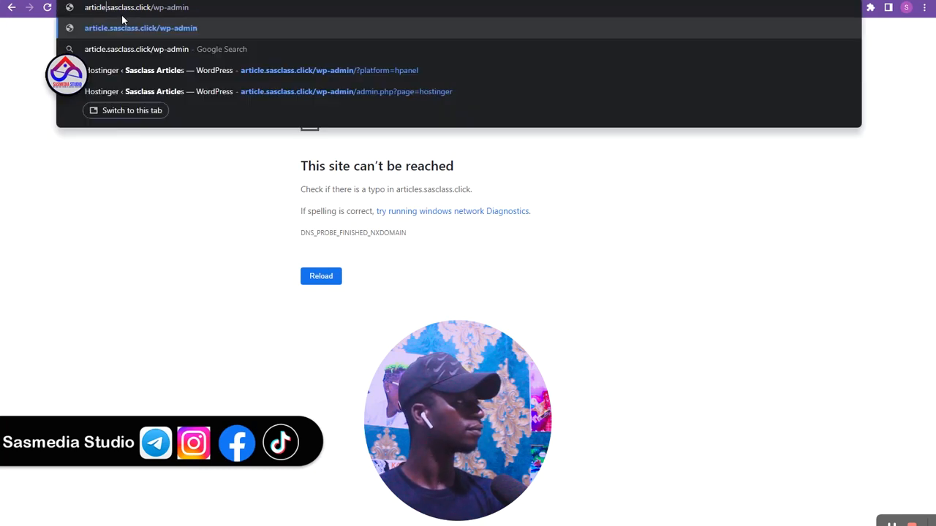
key(Return)
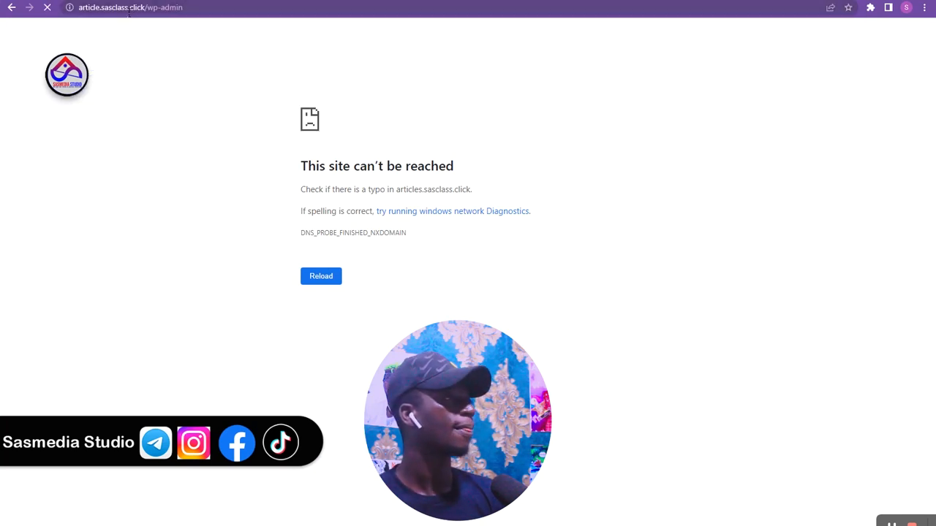